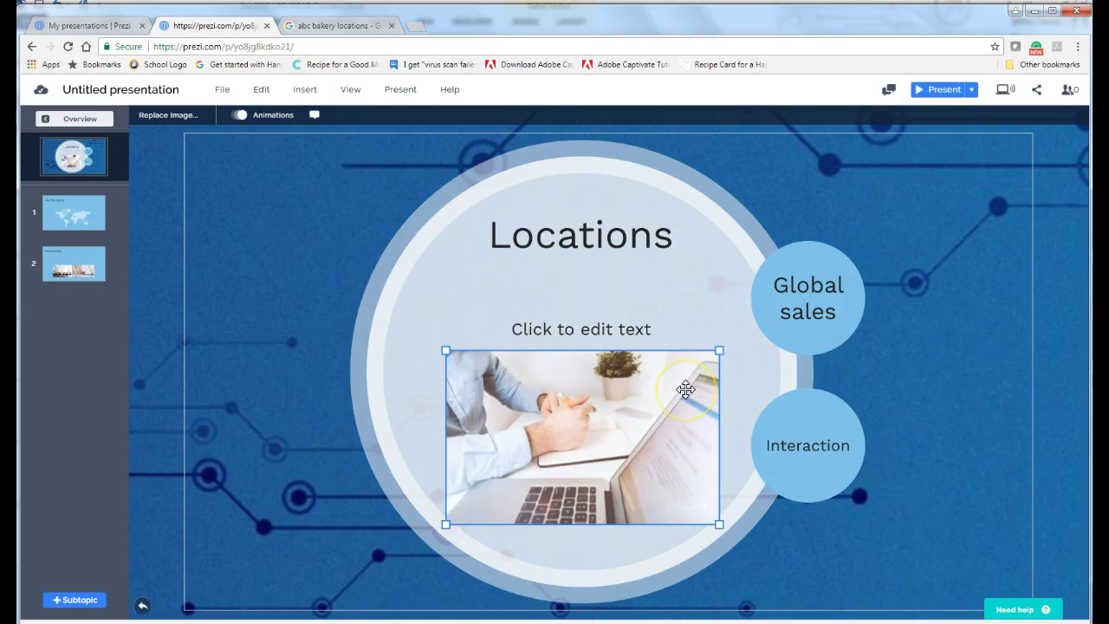
- Replace the stock laptop photo under Locations with ABC Bakery Locations.jpg from the Lexar (J:) drive's Flash Drive Backup > Pictures folder
key("Delete")
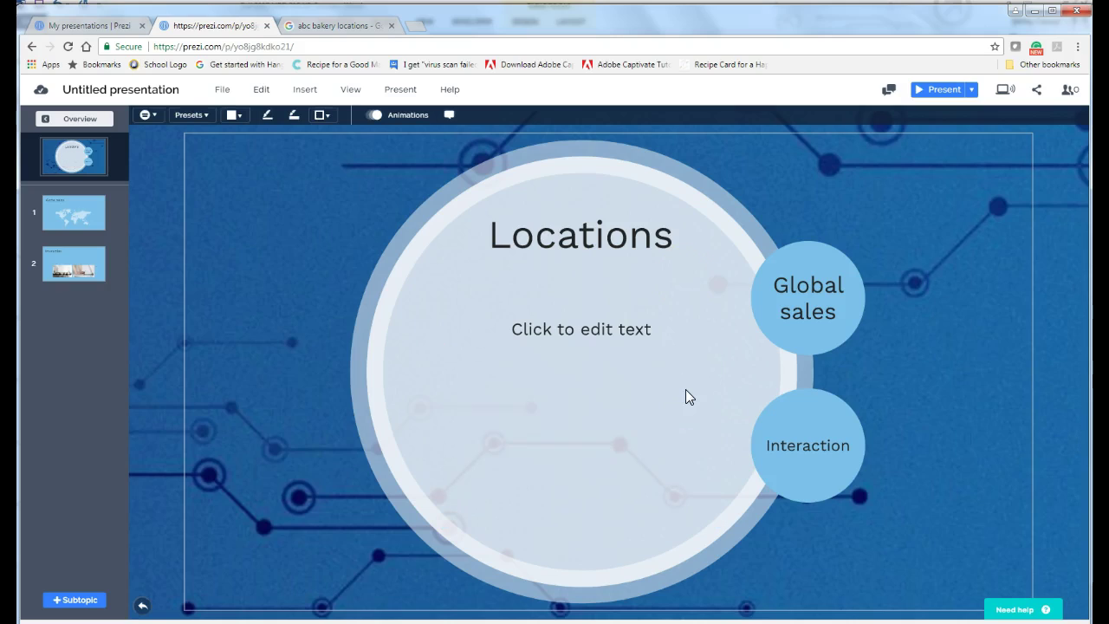
left_click(314, 95)
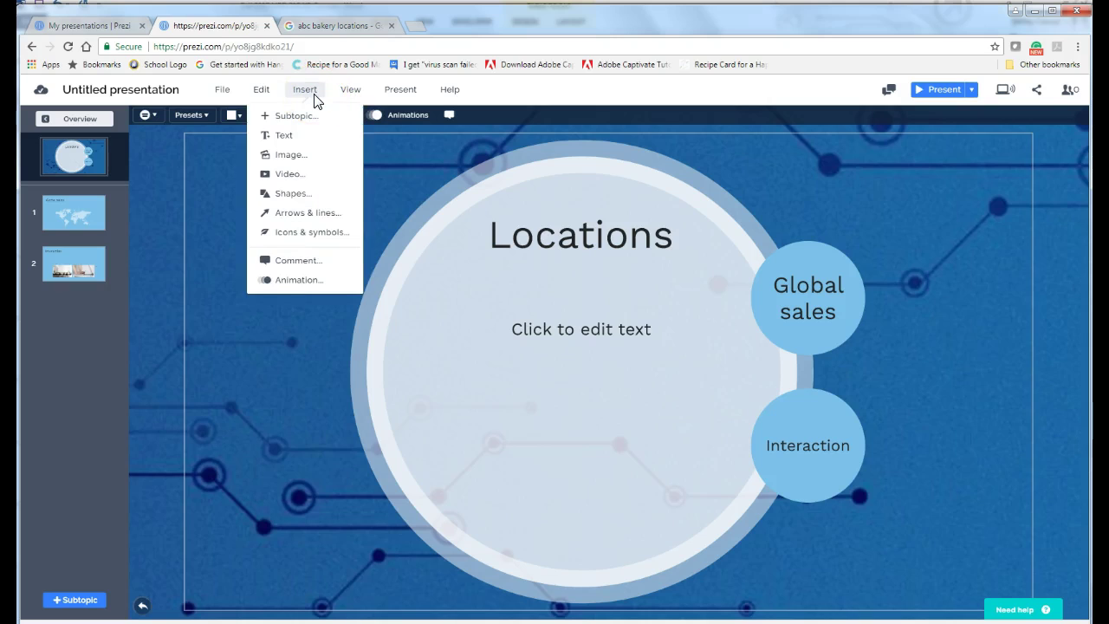
left_click(290, 154)
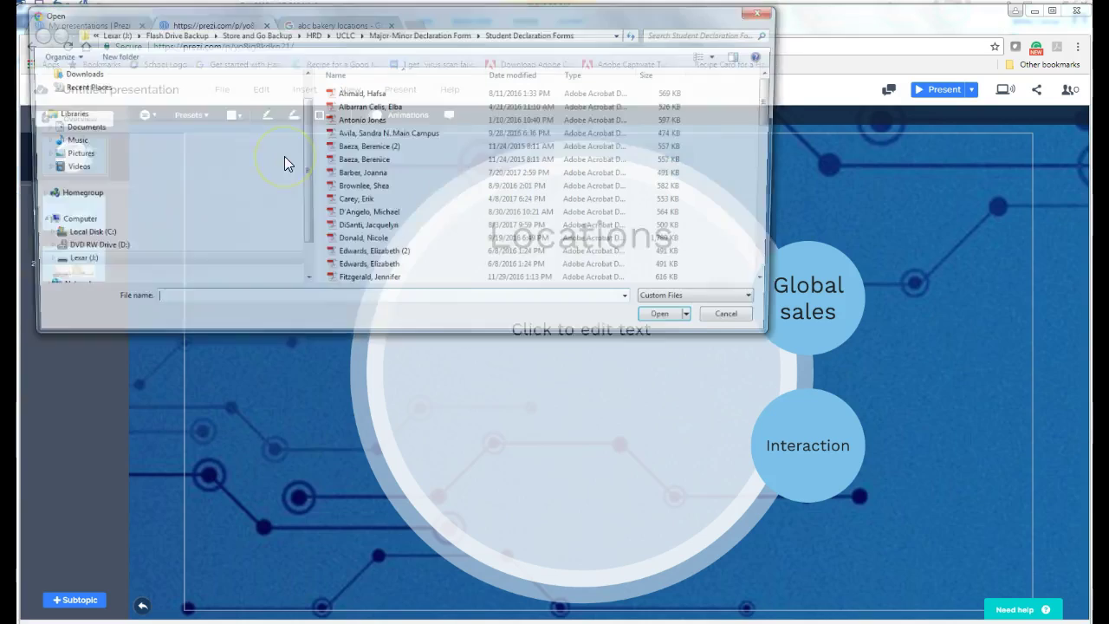
left_click_drag(306, 139, 307, 202)
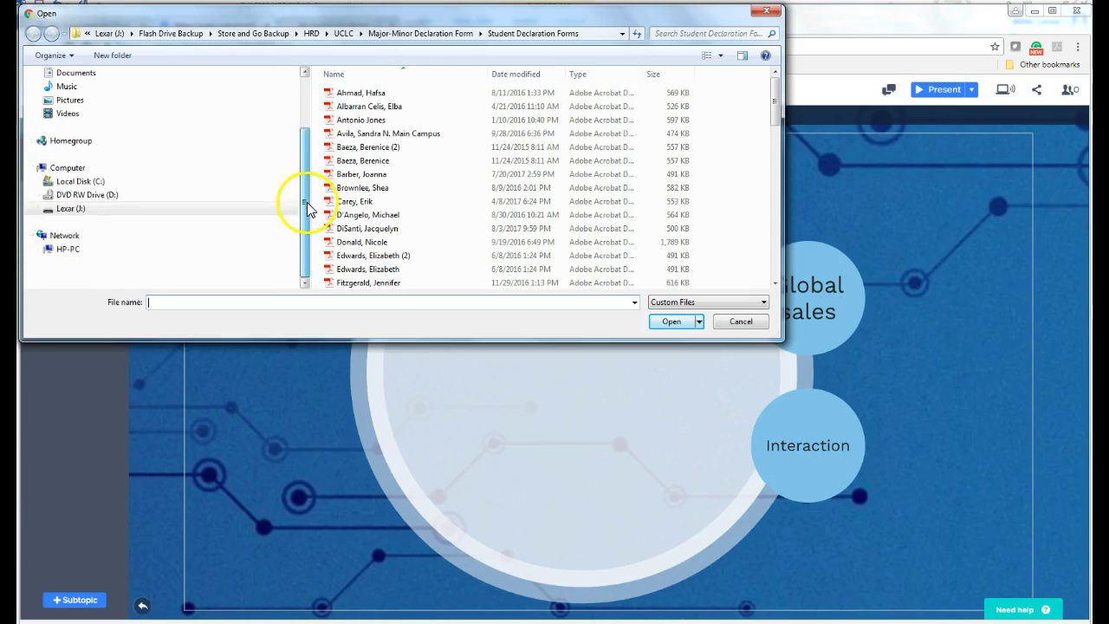
left_click(69, 237)
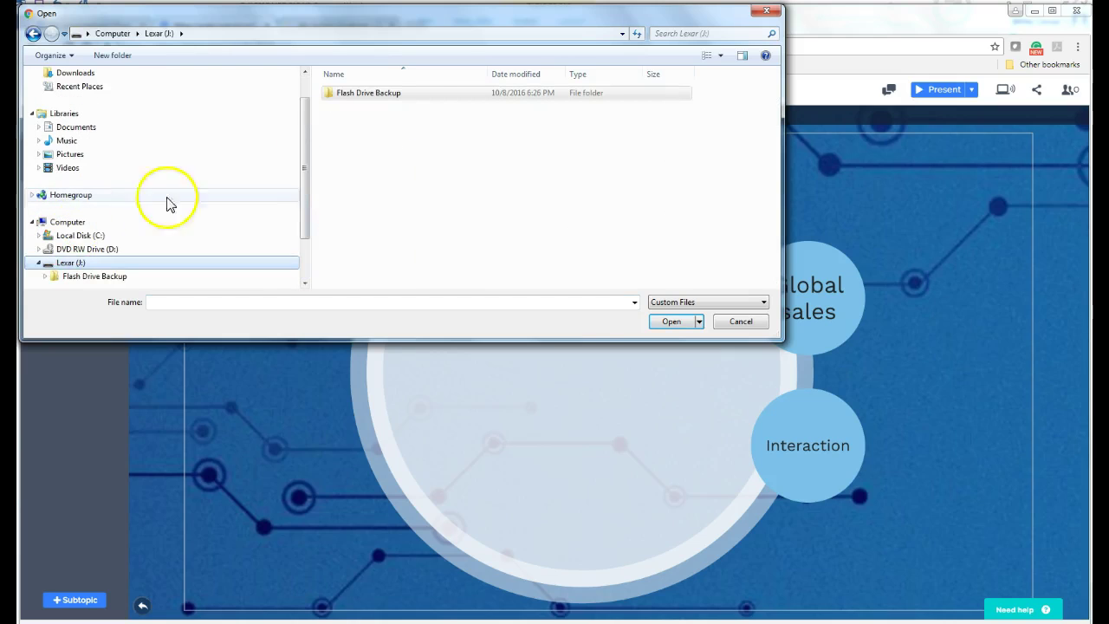
double_click(413, 97)
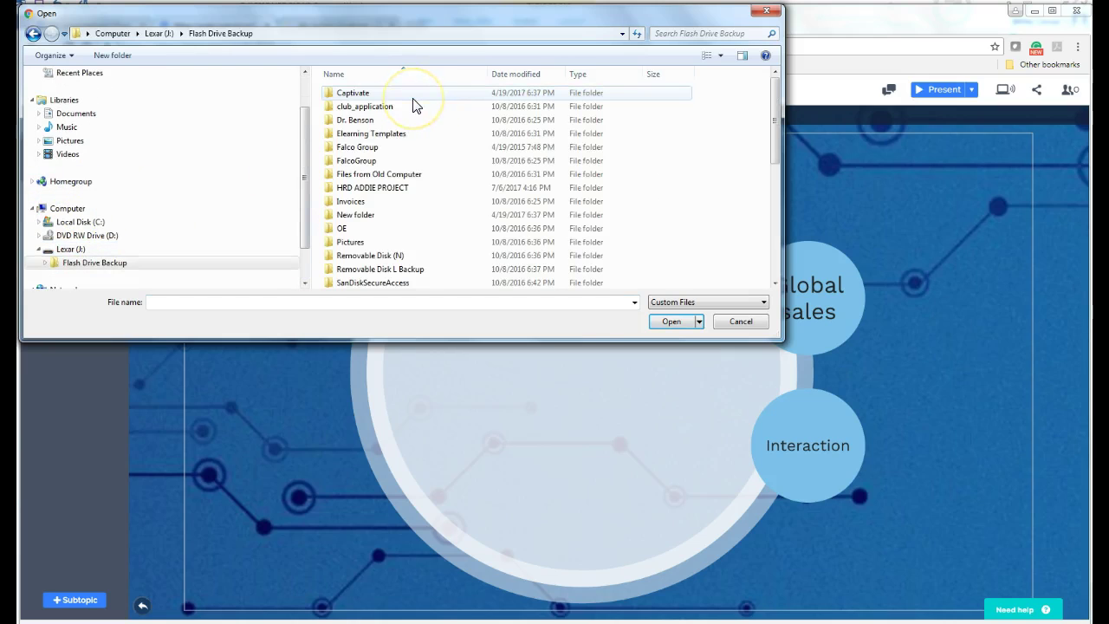
double_click(373, 249)
left_click(315, 303)
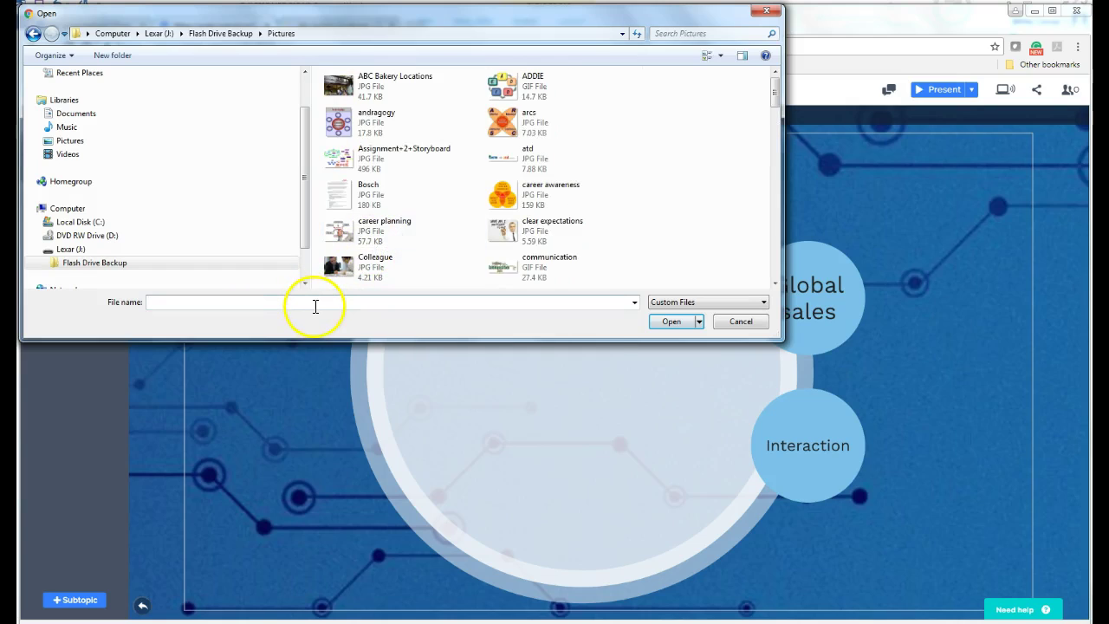
type("abc")
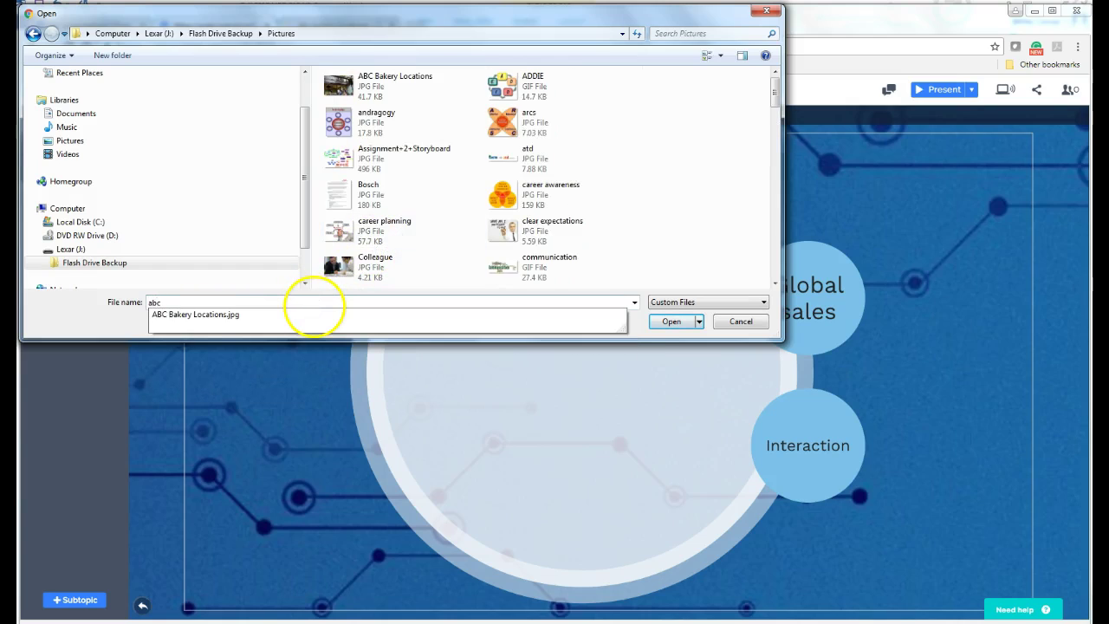
left_click(235, 315)
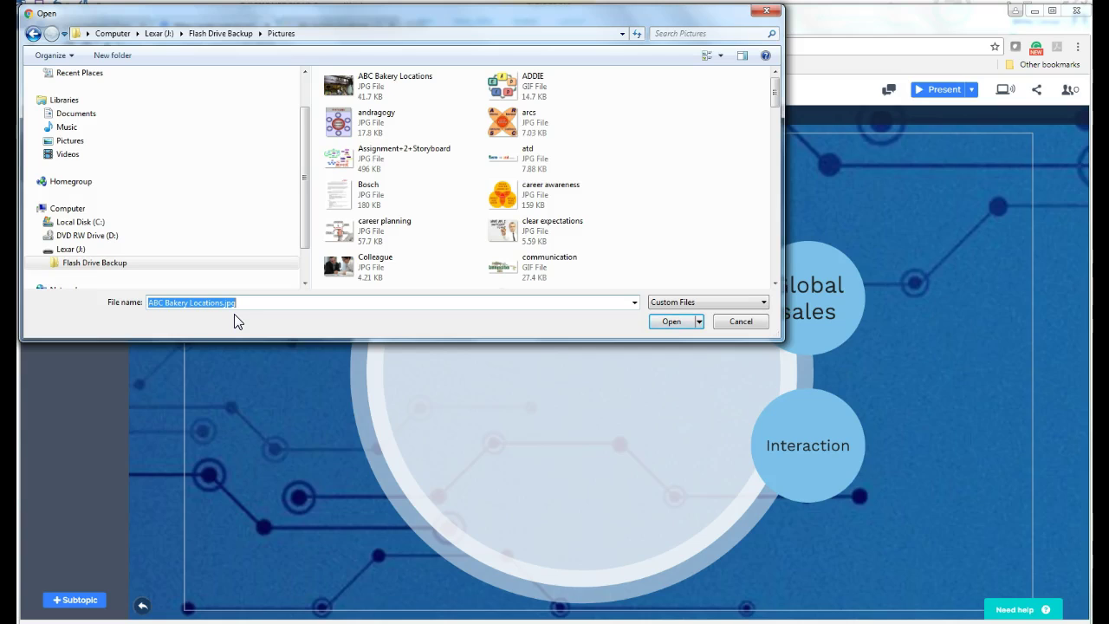
left_click(679, 320)
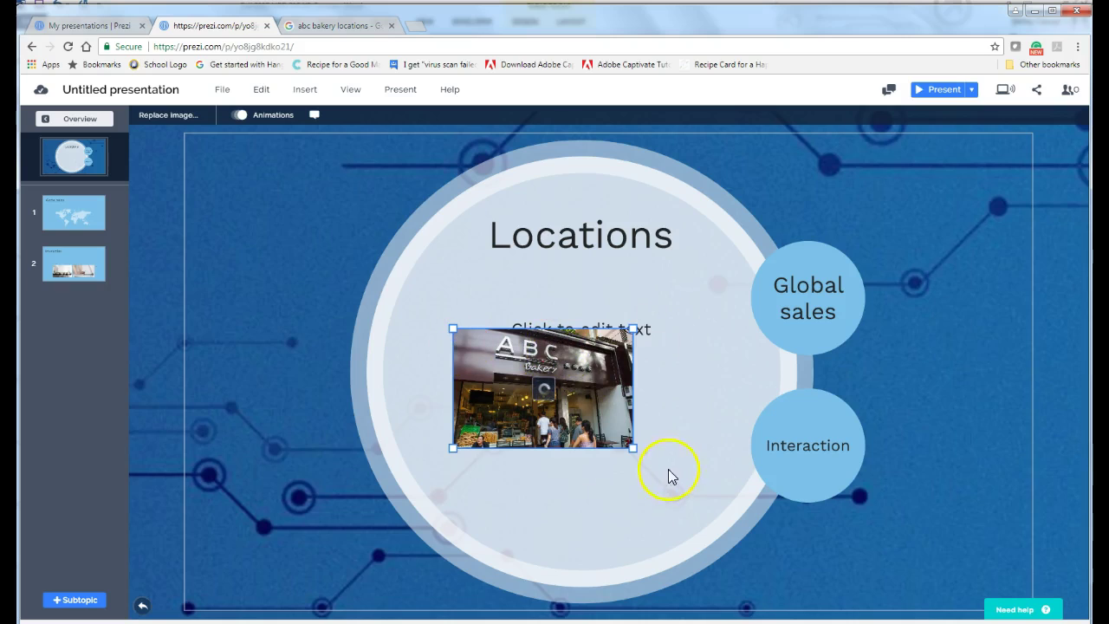
- Enlarge the ABC Bakery photo and place it just beneath the text placeholder in the Locations circle
left_click_drag(628, 442, 718, 503)
left_click_drag(582, 326, 589, 364)
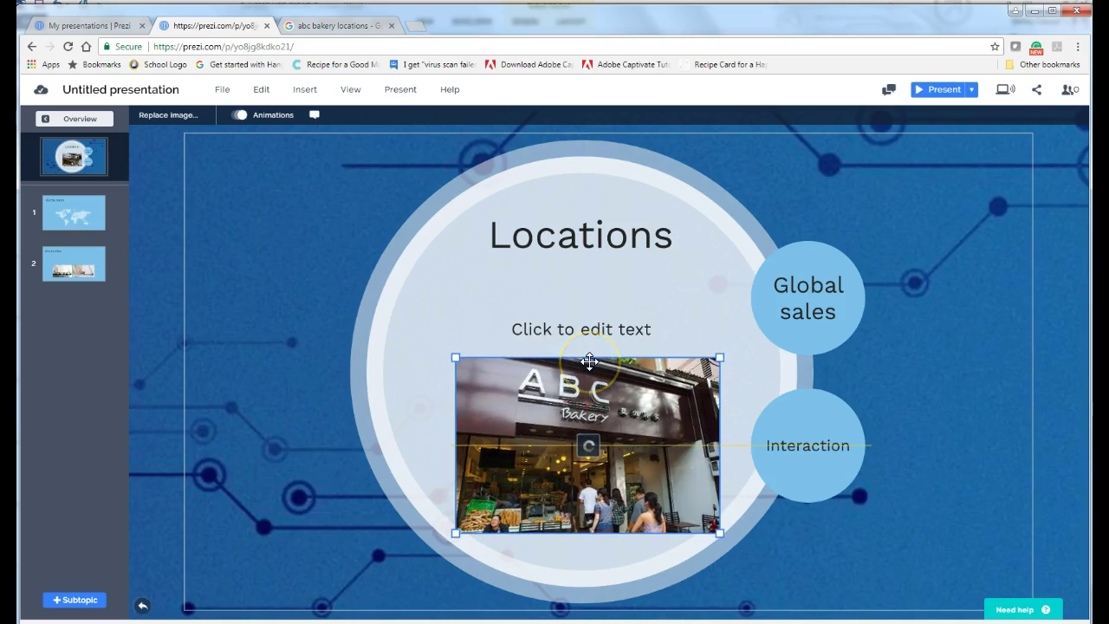
- Clear the text placeholder under the Locations title and move the bakery photo up into its place
left_click(515, 318)
left_click(516, 318)
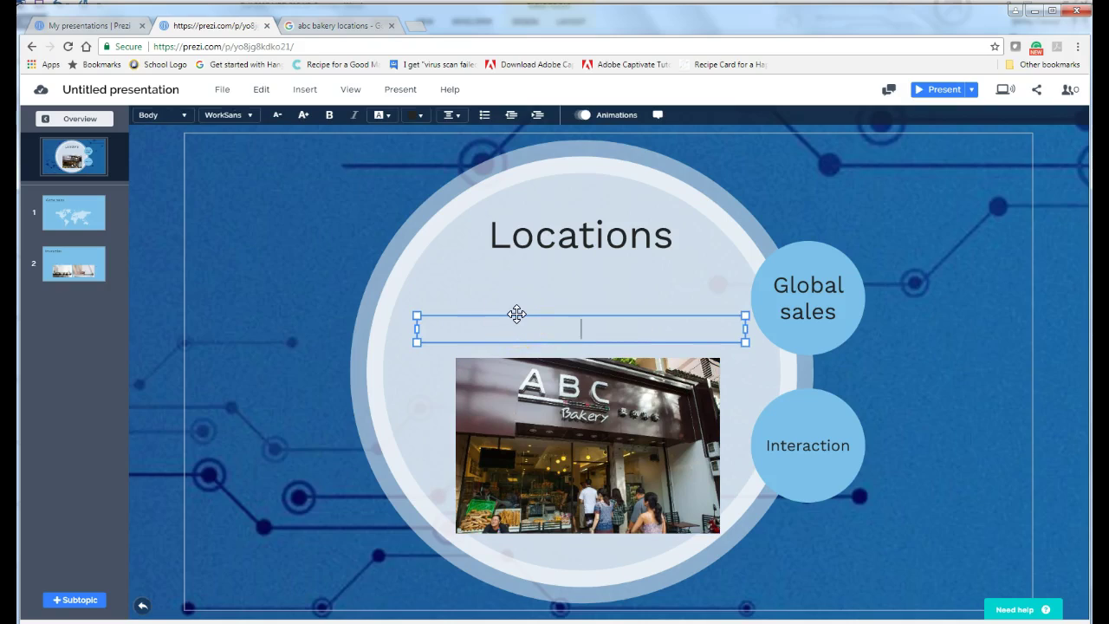
key("Escape")
left_click(549, 362)
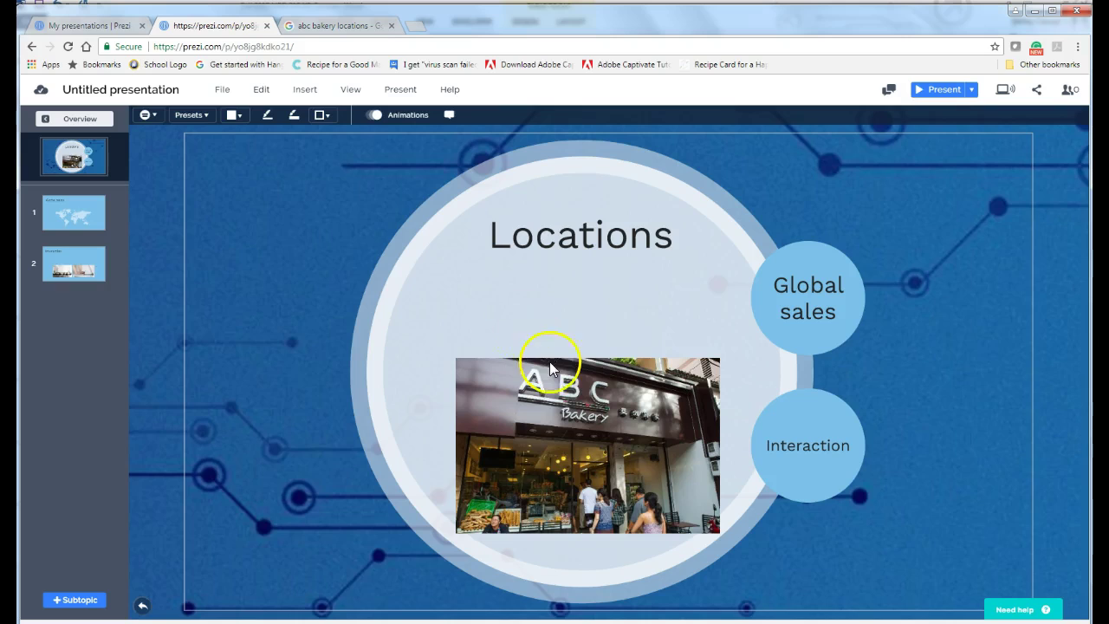
left_click_drag(556, 374, 552, 312)
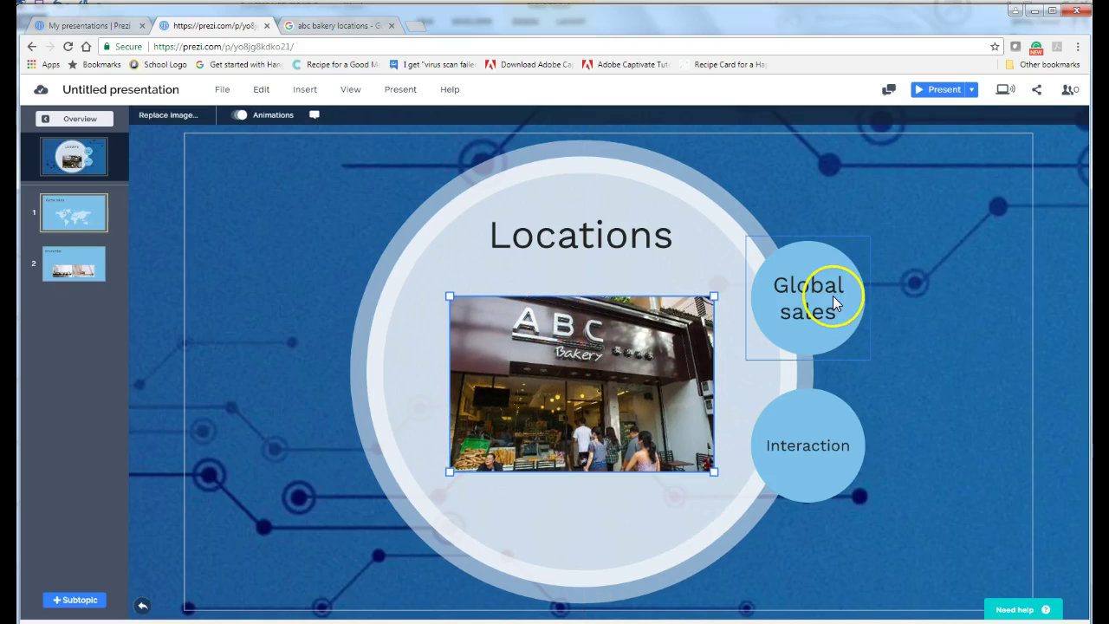
left_click(816, 461)
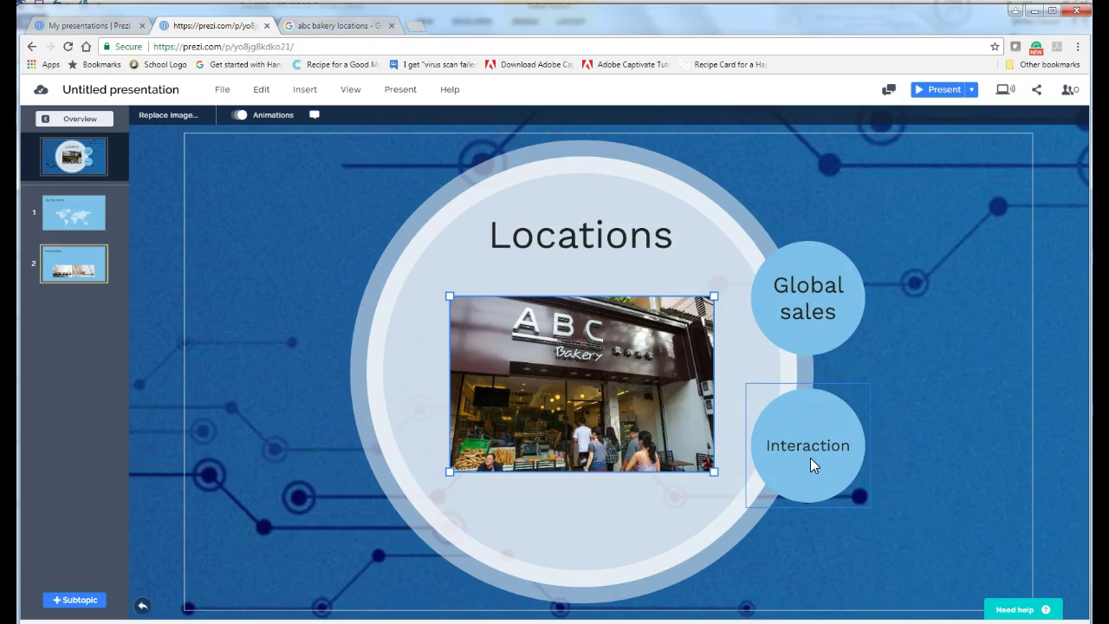
left_click(823, 303)
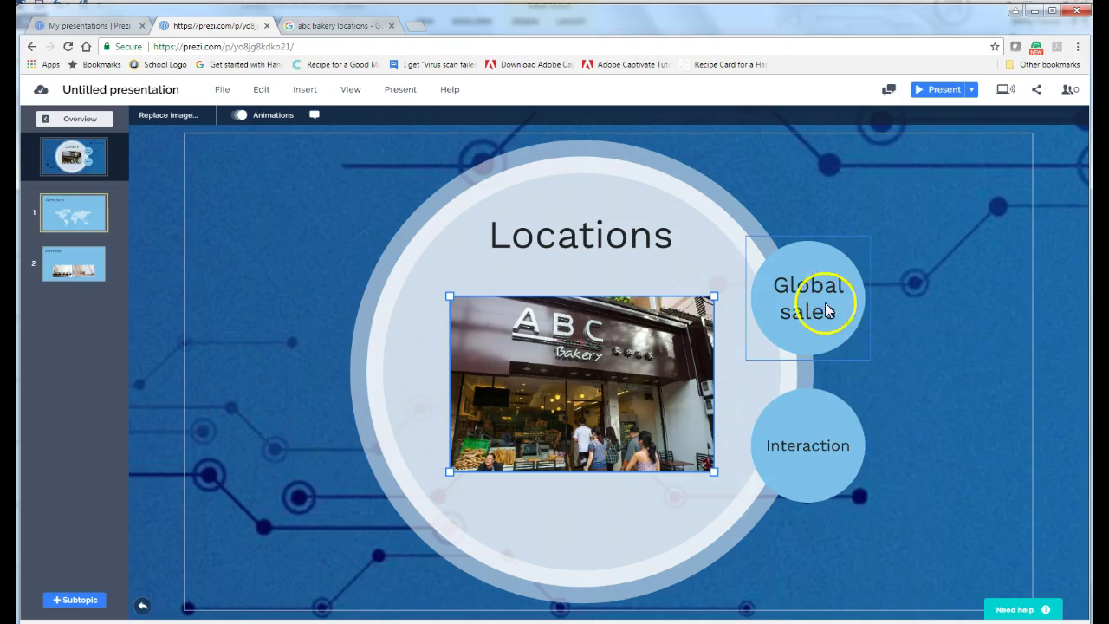
left_click(830, 430)
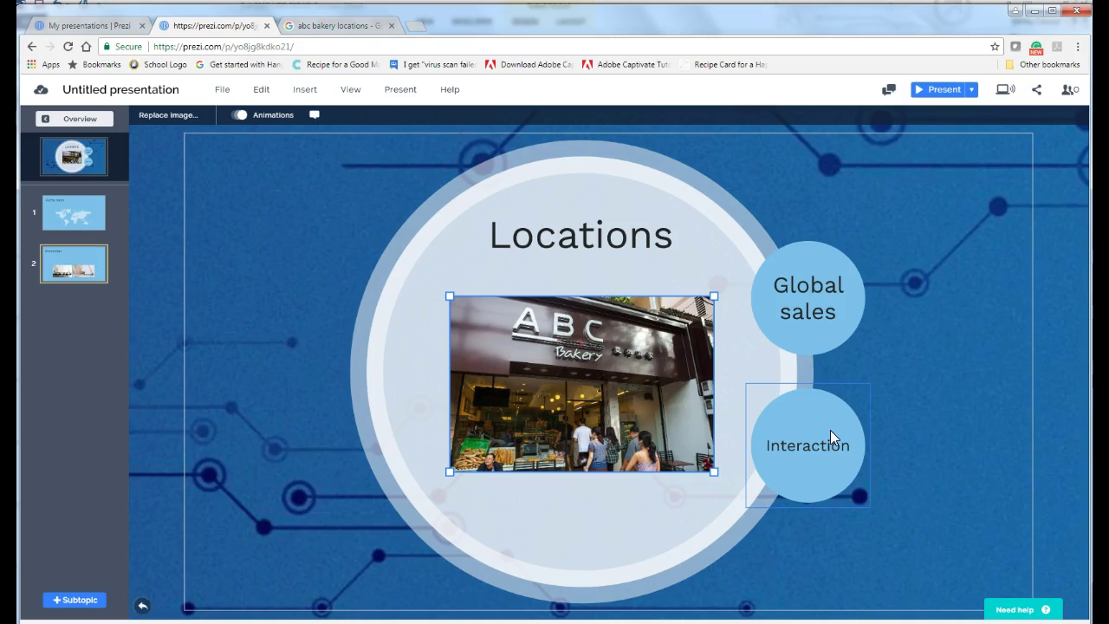
left_click(834, 417)
left_click(865, 388)
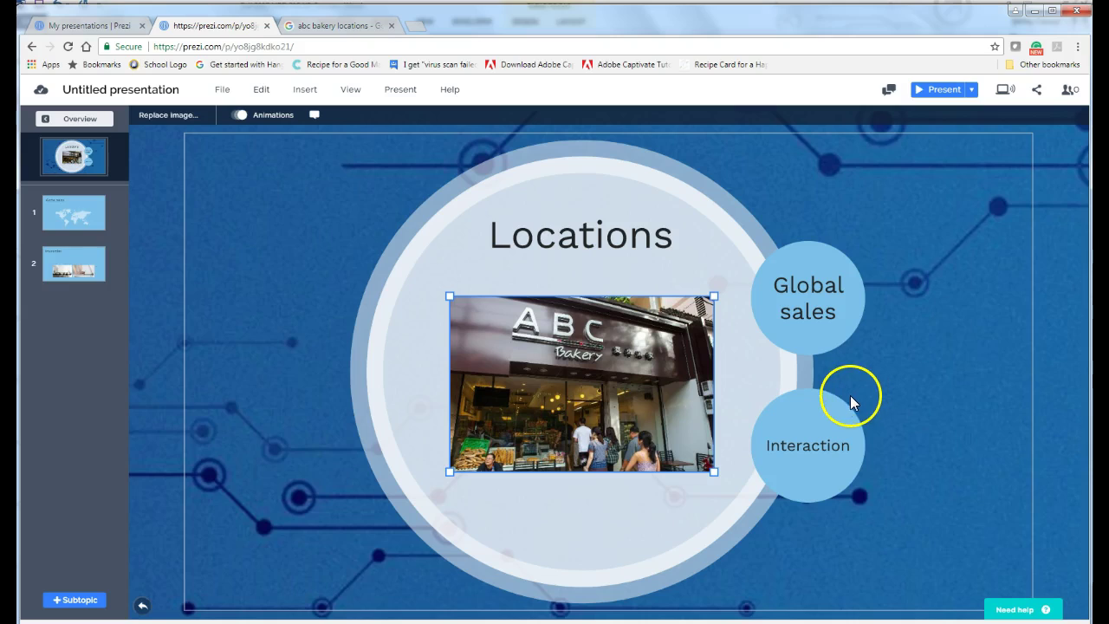
- Delete the Interaction subtopic from the Locations topic
left_click(853, 404)
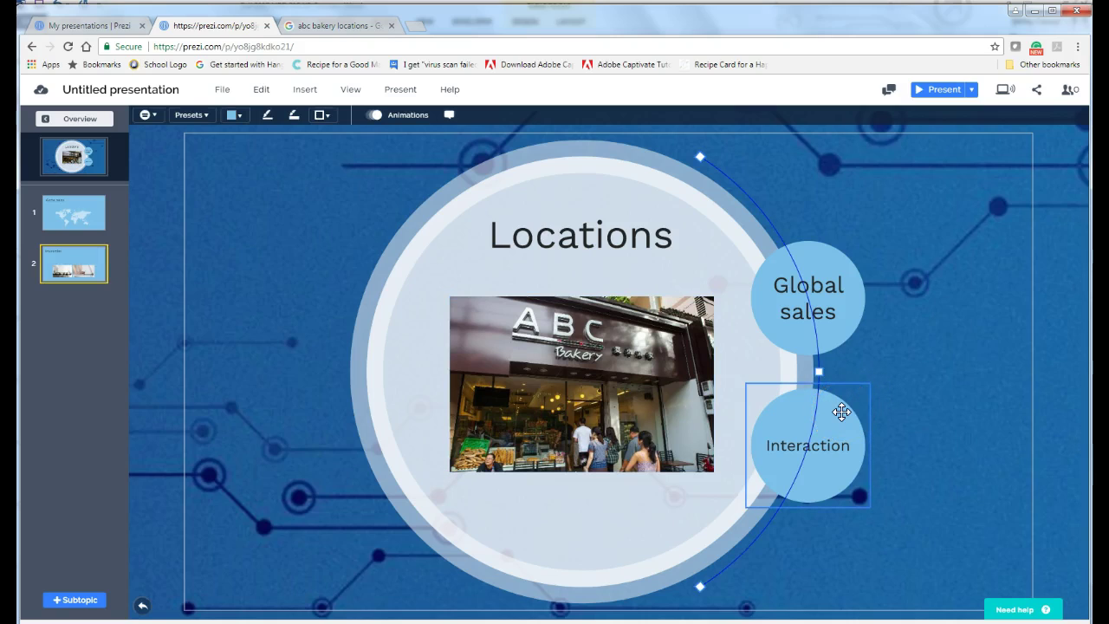
key("Delete")
left_click(809, 388)
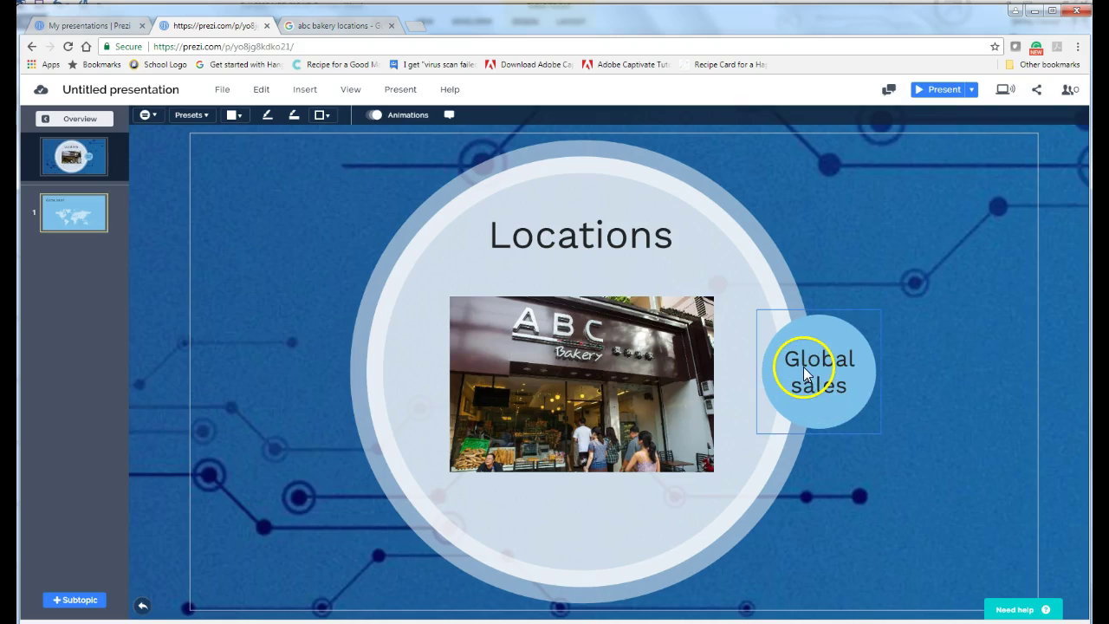
- Open the Global sales subtopic and replace its title with "We have three convenient locations:"
left_click(228, 208)
left_click(89, 213)
left_click(543, 321)
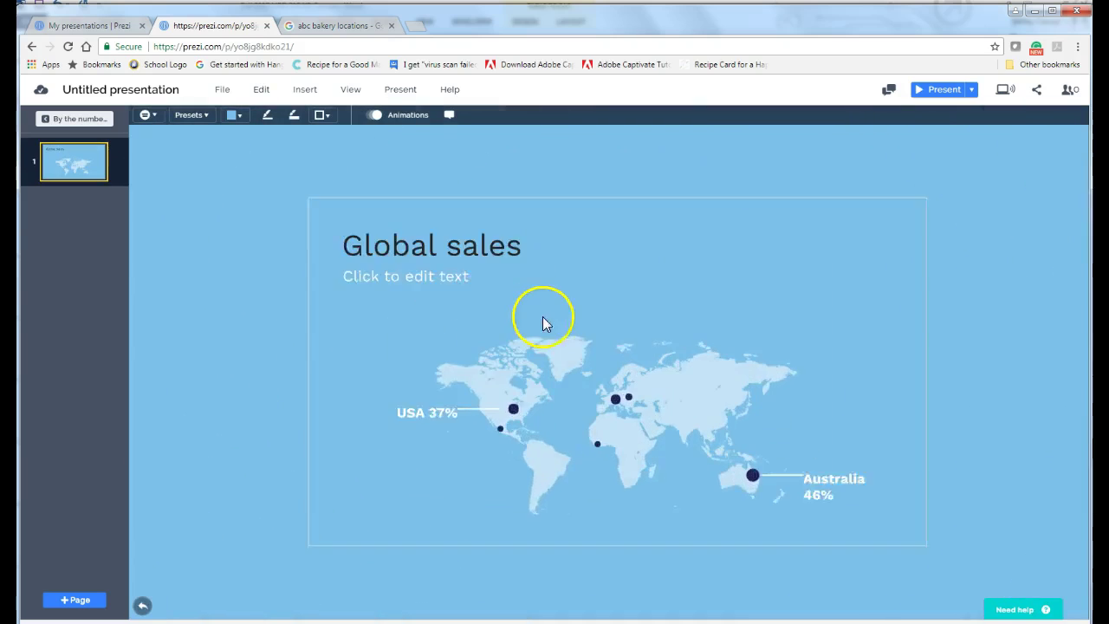
left_click(236, 197)
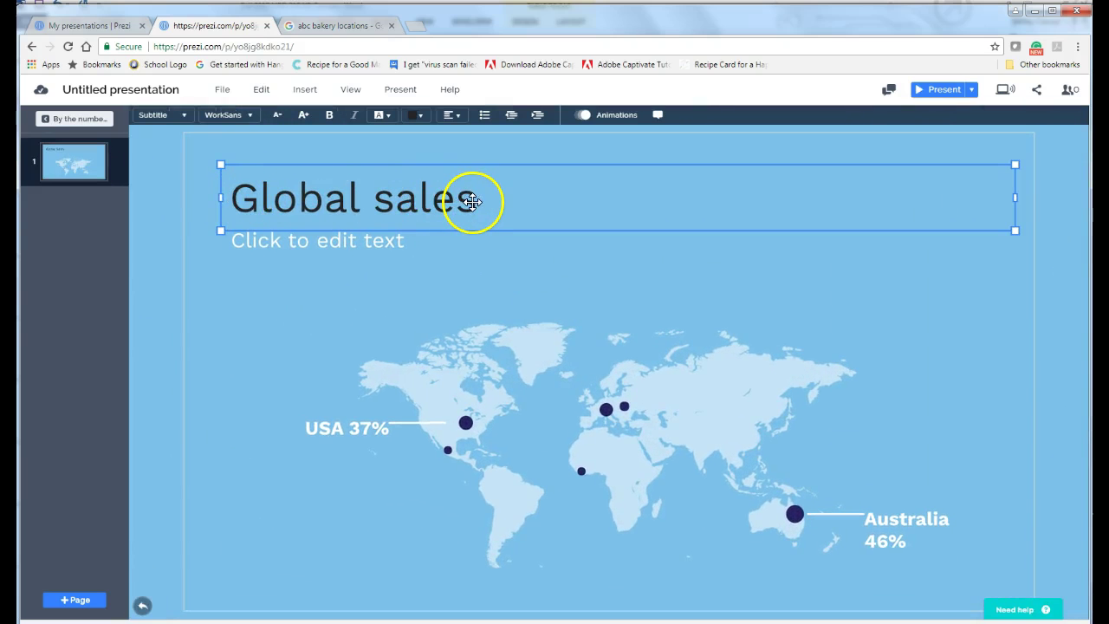
left_click_drag(478, 198, 227, 194)
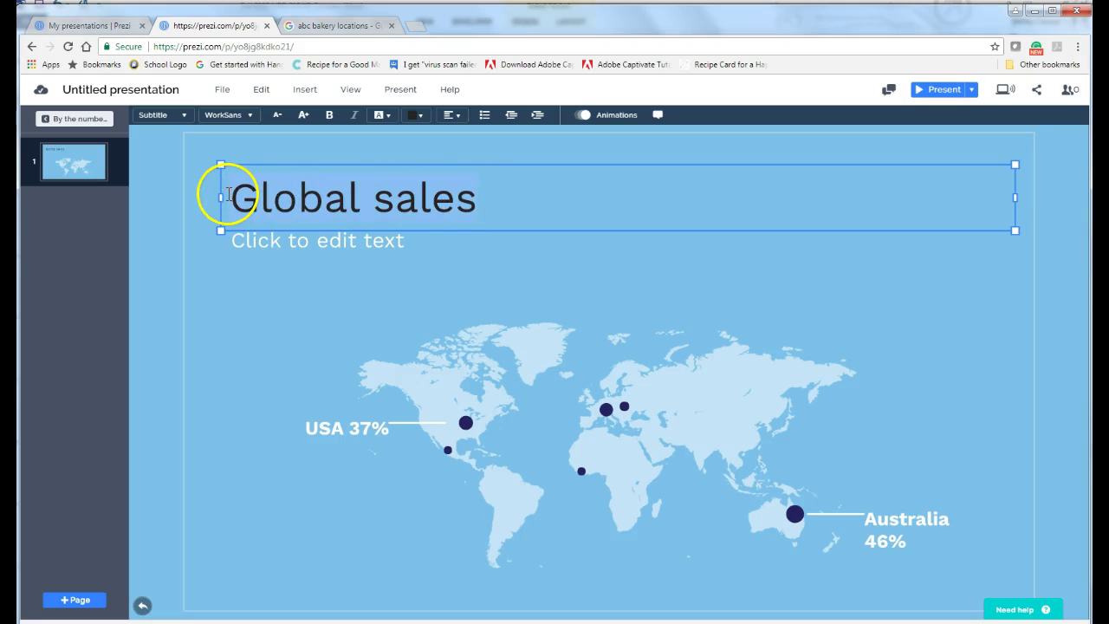
left_click(485, 198)
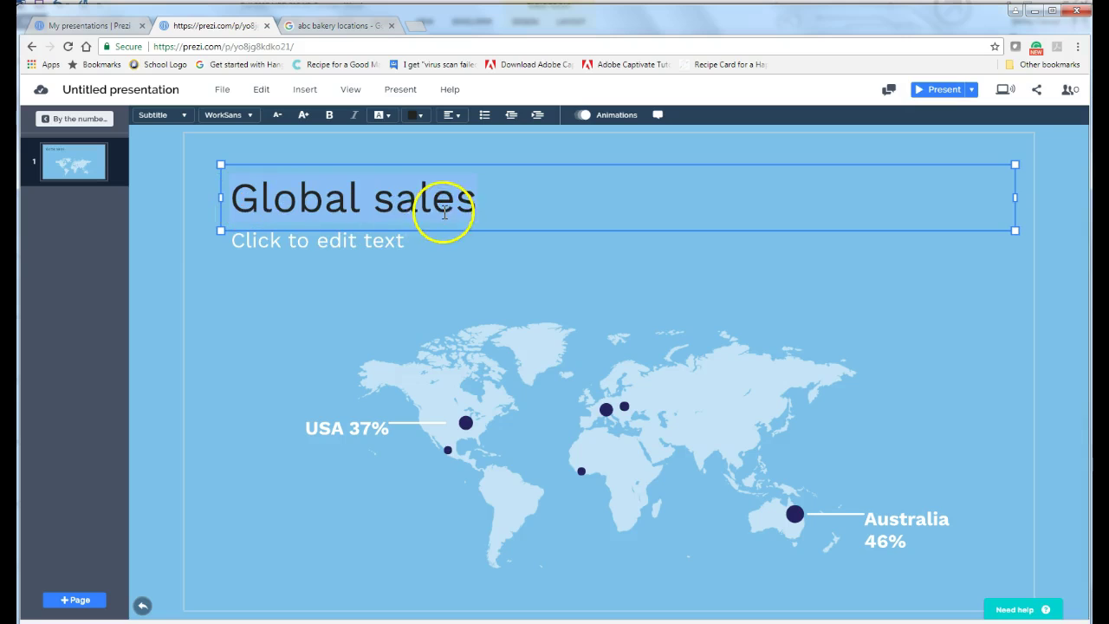
left_click_drag(233, 189, 349, 196)
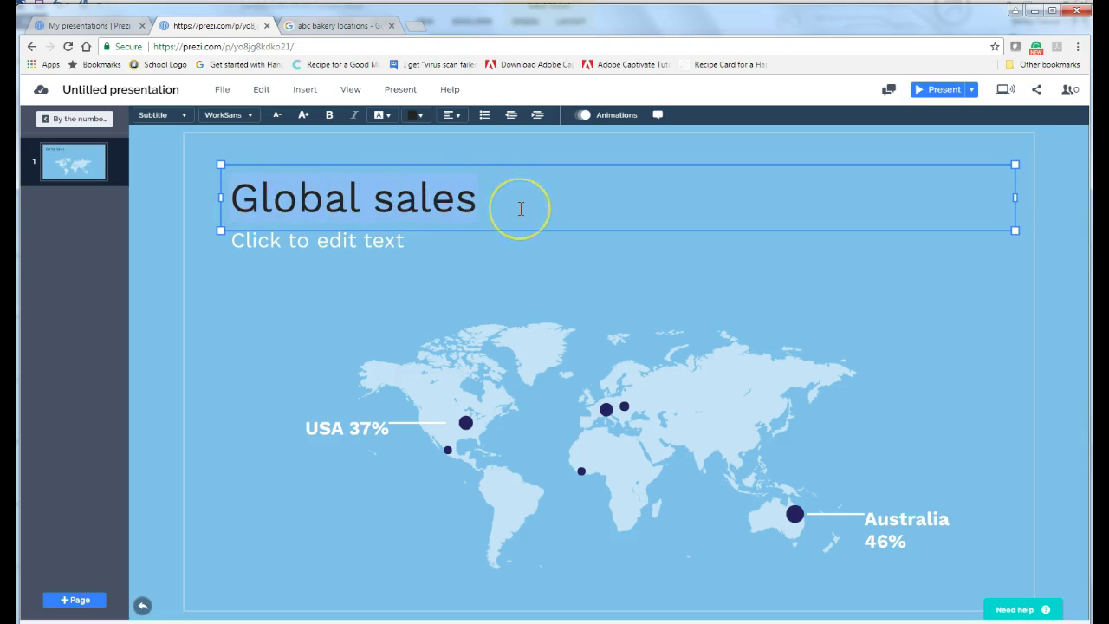
type("We have ")
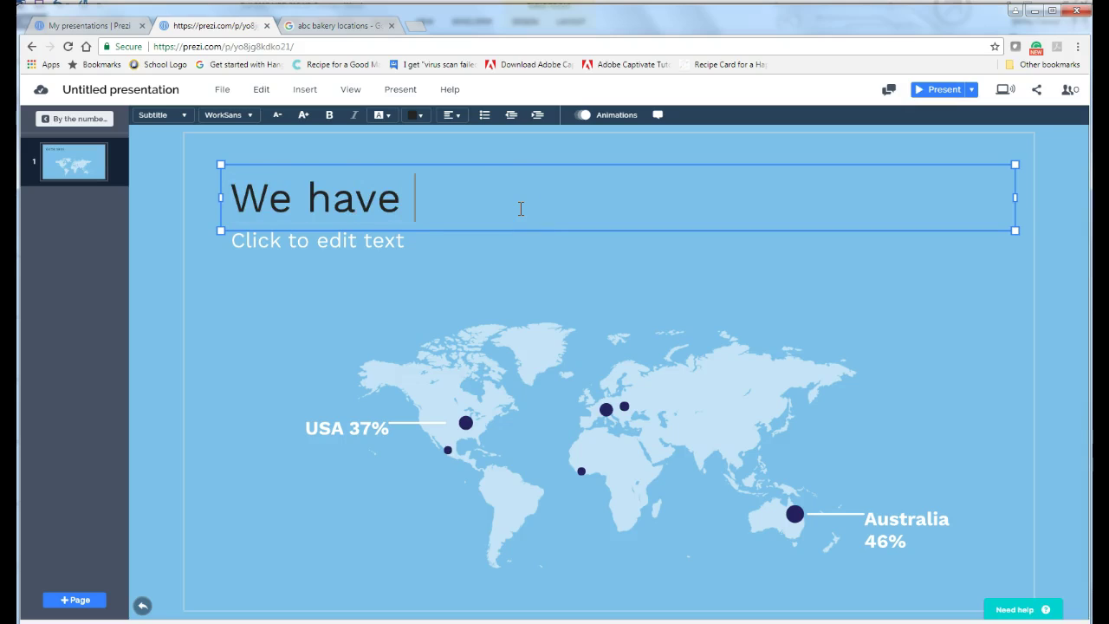
type("three con")
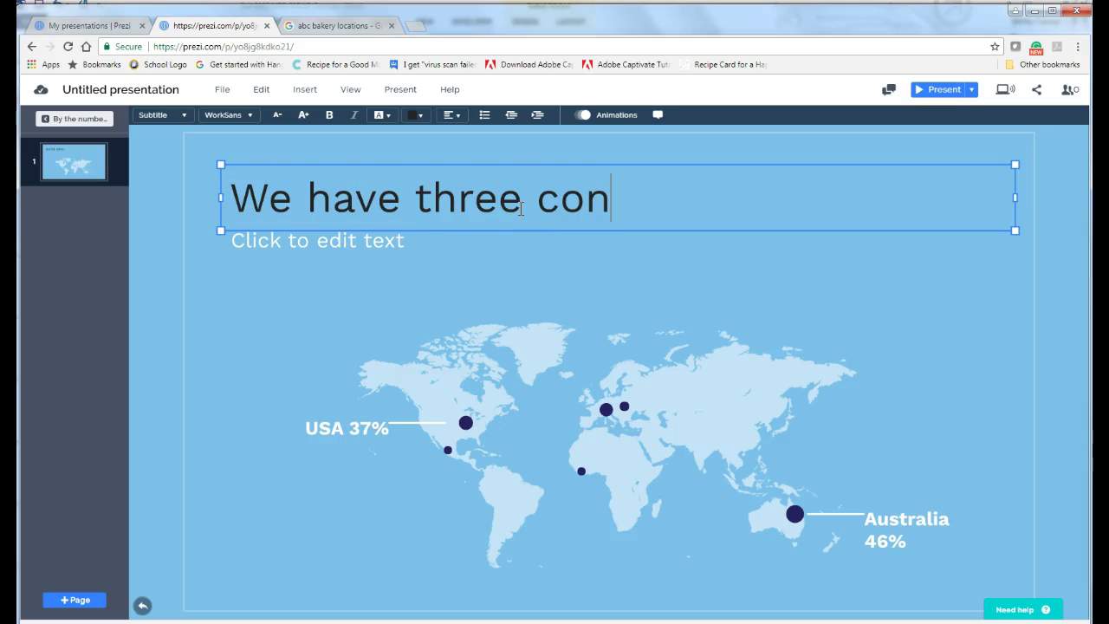
type("venient locations:")
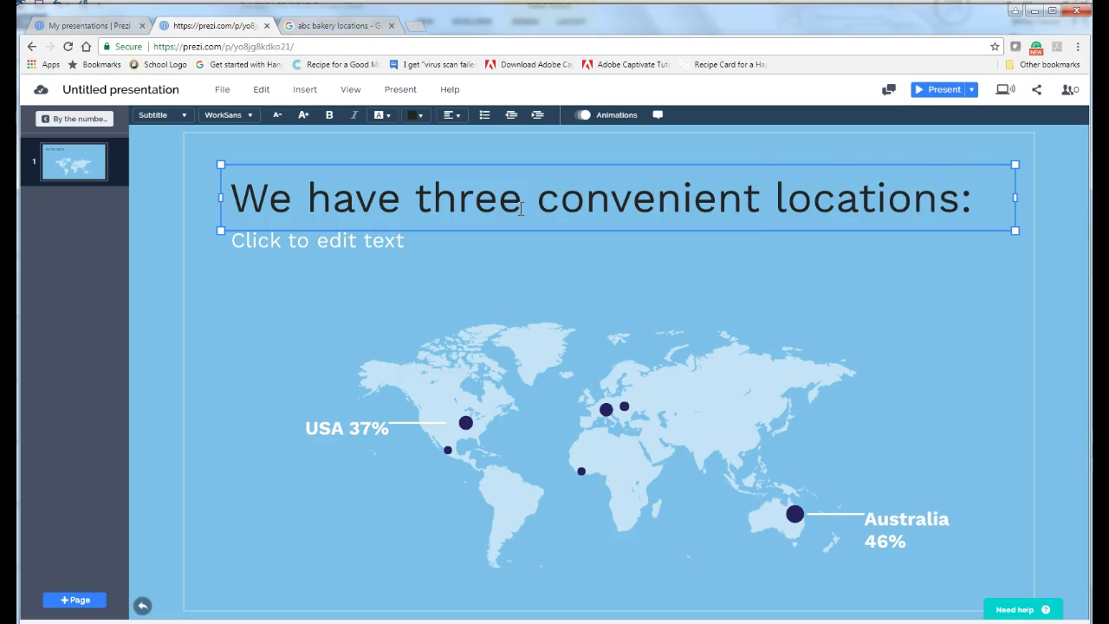
- Delete the world map image, the USA 37% label with its line, and the two dots beside it
left_click(822, 482)
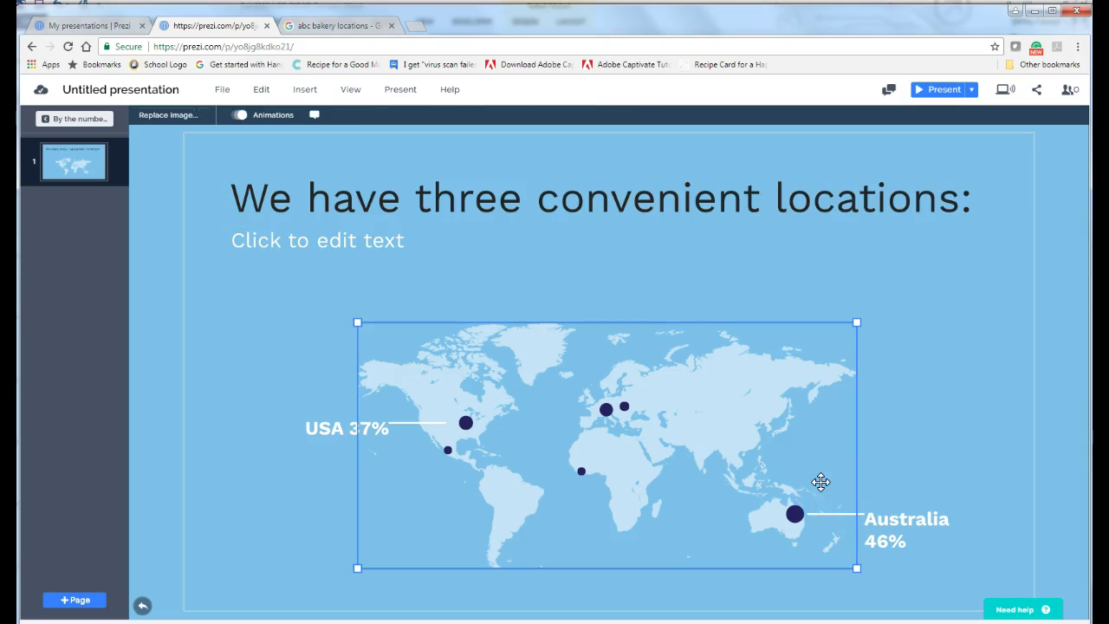
key("Delete")
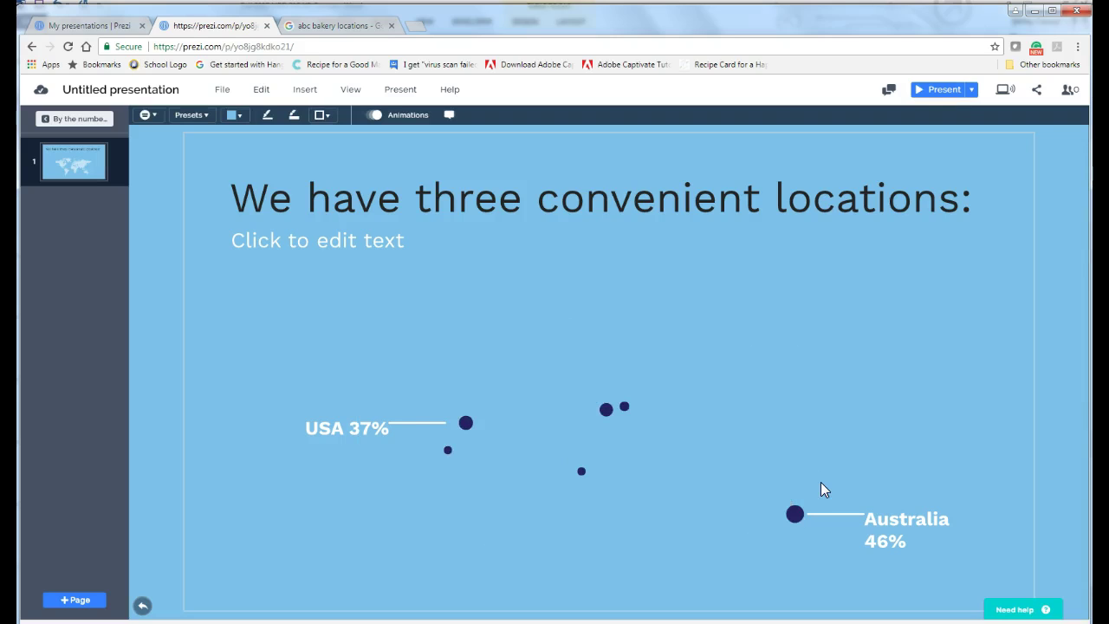
left_click(444, 423)
key("Delete")
left_click(396, 429)
key("Delete")
left_click(468, 422)
key("Delete")
left_click(448, 450)
key("Delete")
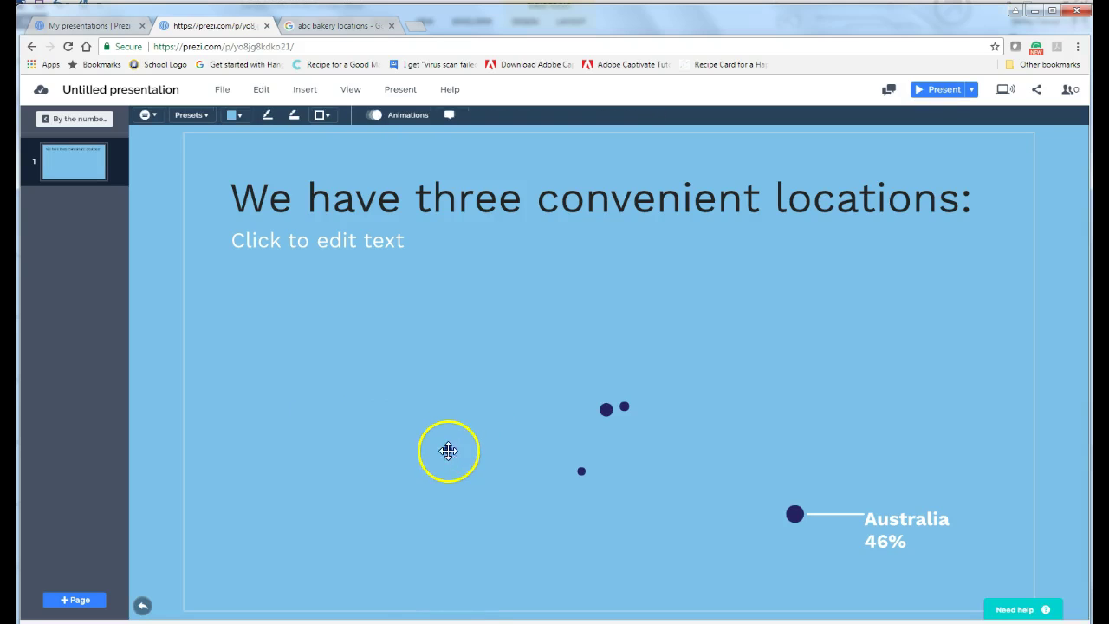
- Delete the three remaining central dots and the Australia 46% label with its dot and line
left_click(606, 409)
left_click_drag(605, 409, 581, 473)
left_click(795, 514)
left_click_drag(795, 513, 835, 520)
left_click(835, 514)
left_click(908, 527)
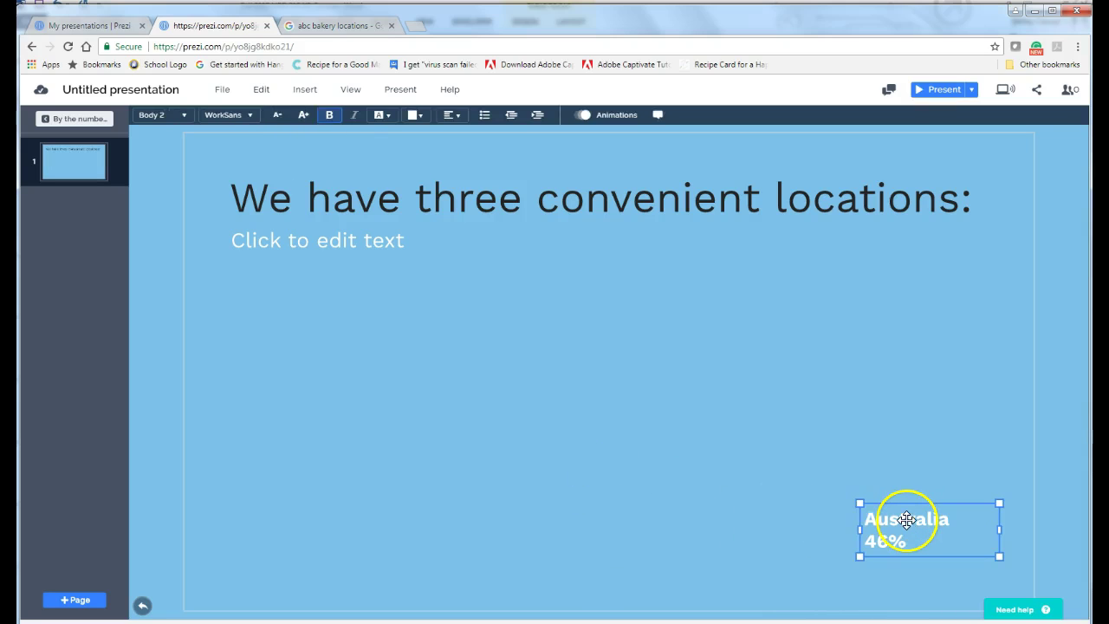
key("Delete")
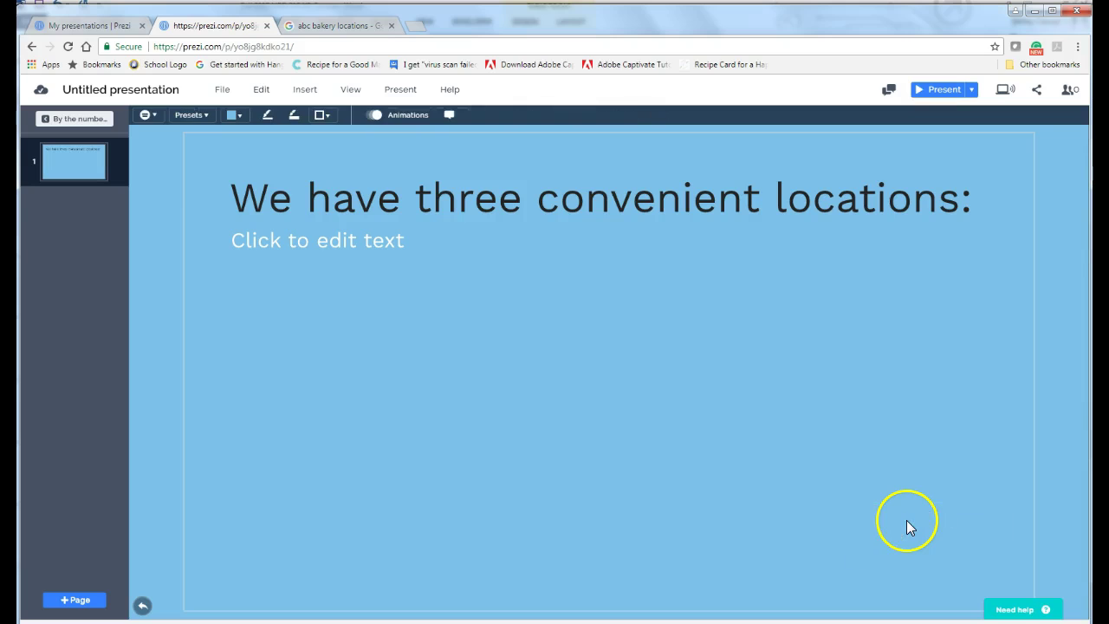
- Start the body text below the title with a Northside line giving that location's street address
left_click(306, 91)
left_click(401, 240)
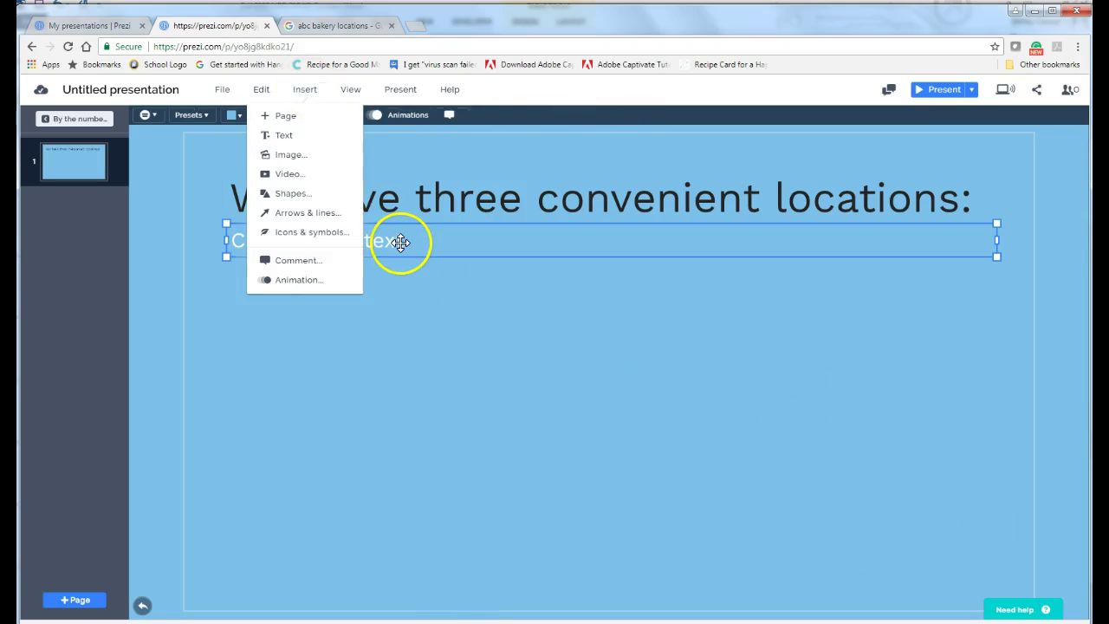
left_click(302, 242)
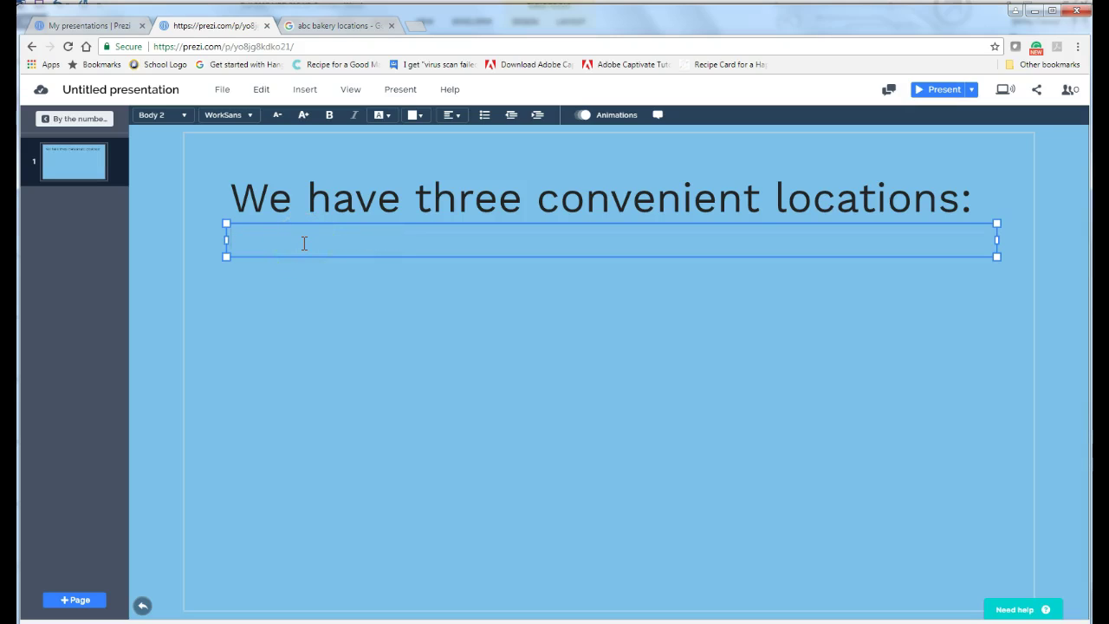
type("Northside: 123 Berry Stree")
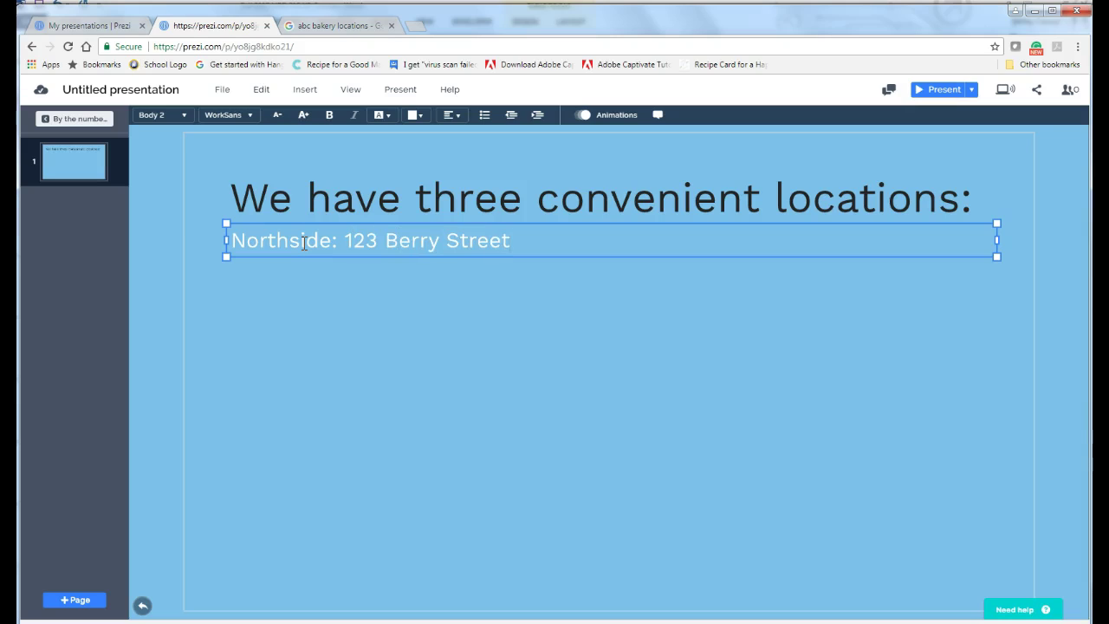
type("t")
key("Return")
- Add a West Side line and a South Loop line to the body text, each with its street address
type("West")
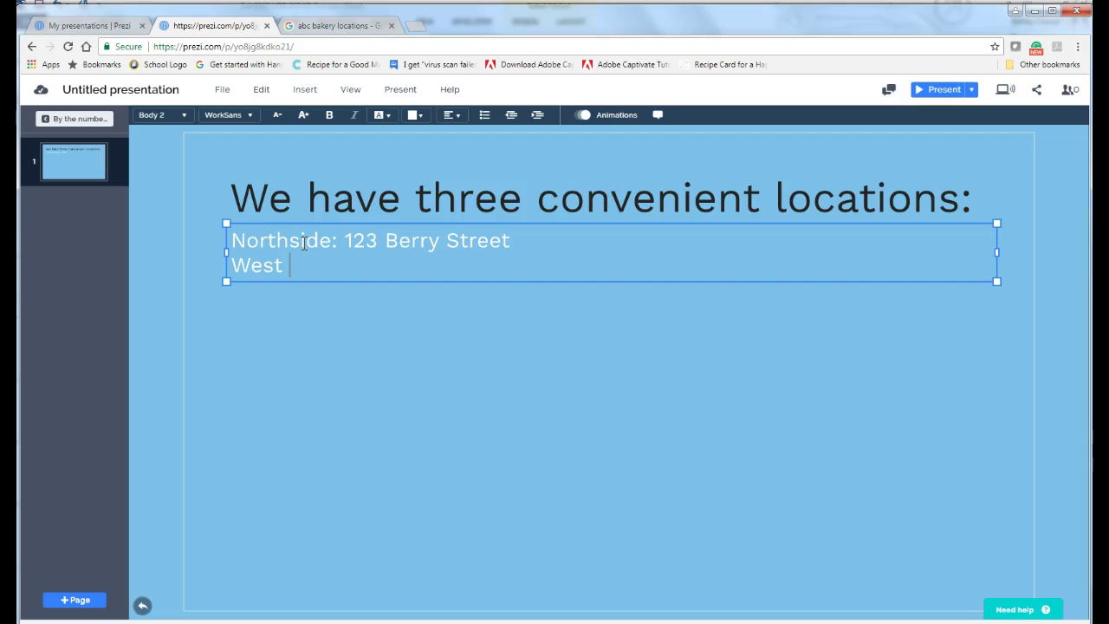
type(" Side: 457 Oak Str")
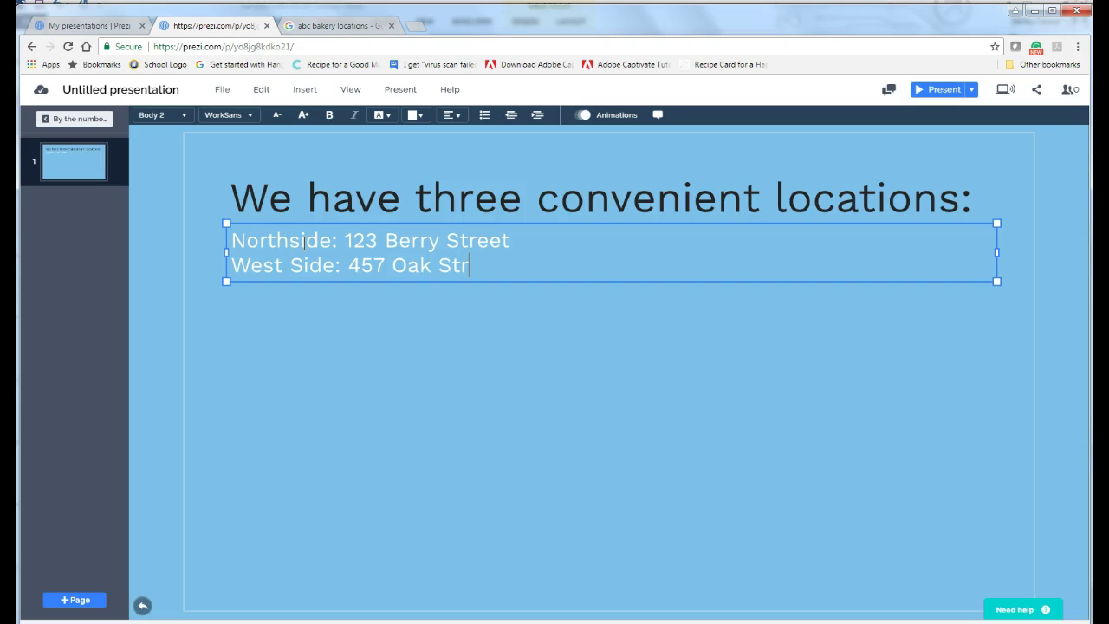
type("eet")
key("Return")
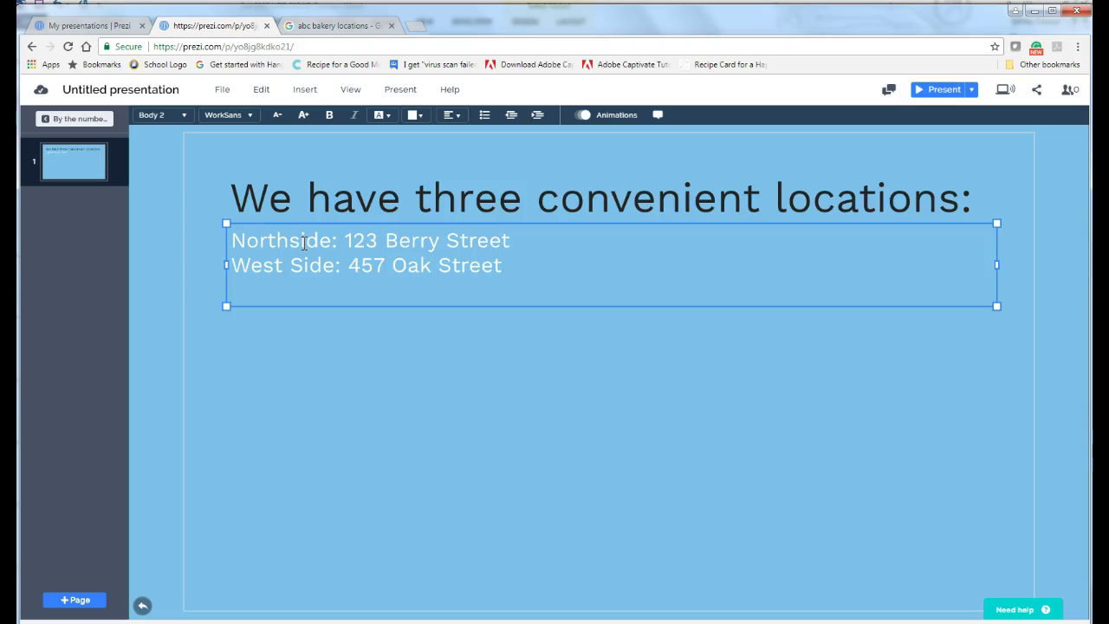
type("South Loop: 1")
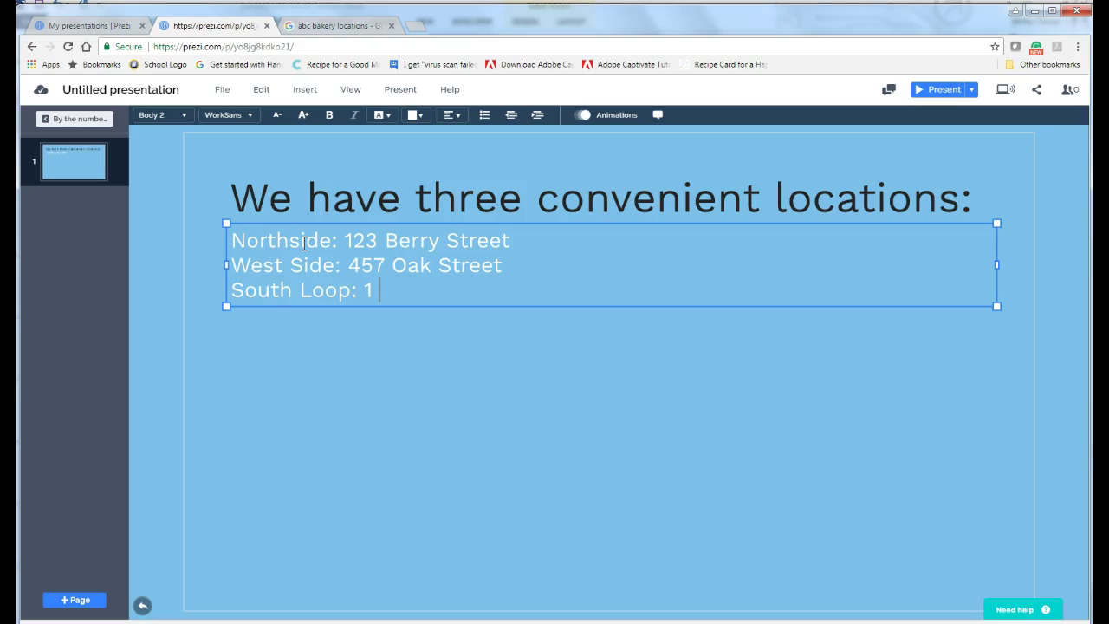
type(" S. Apple Street")
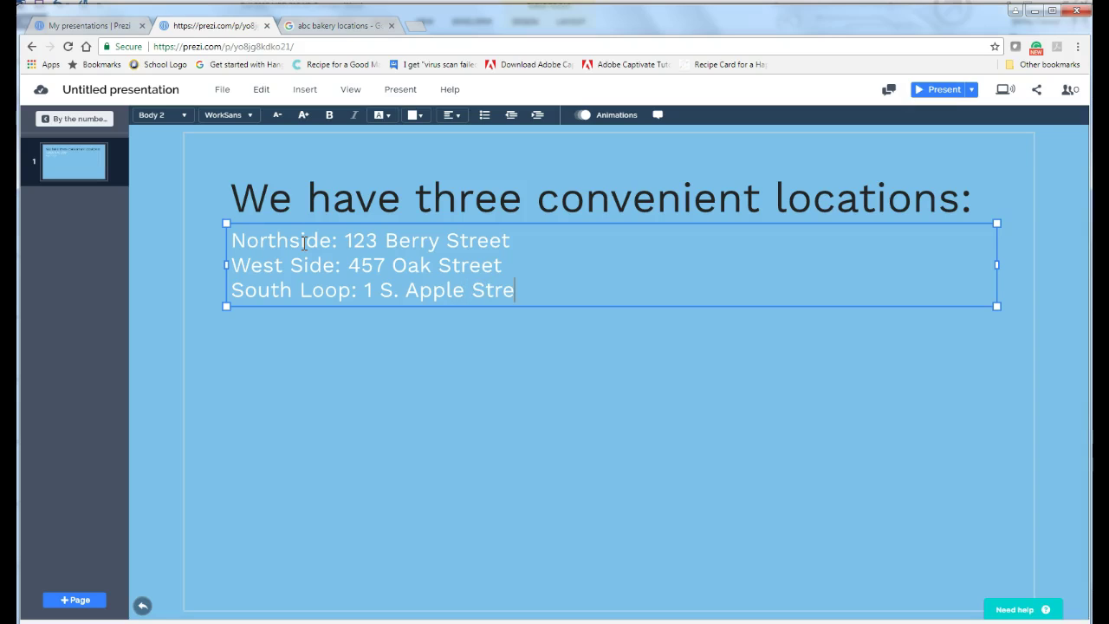
left_click(525, 482)
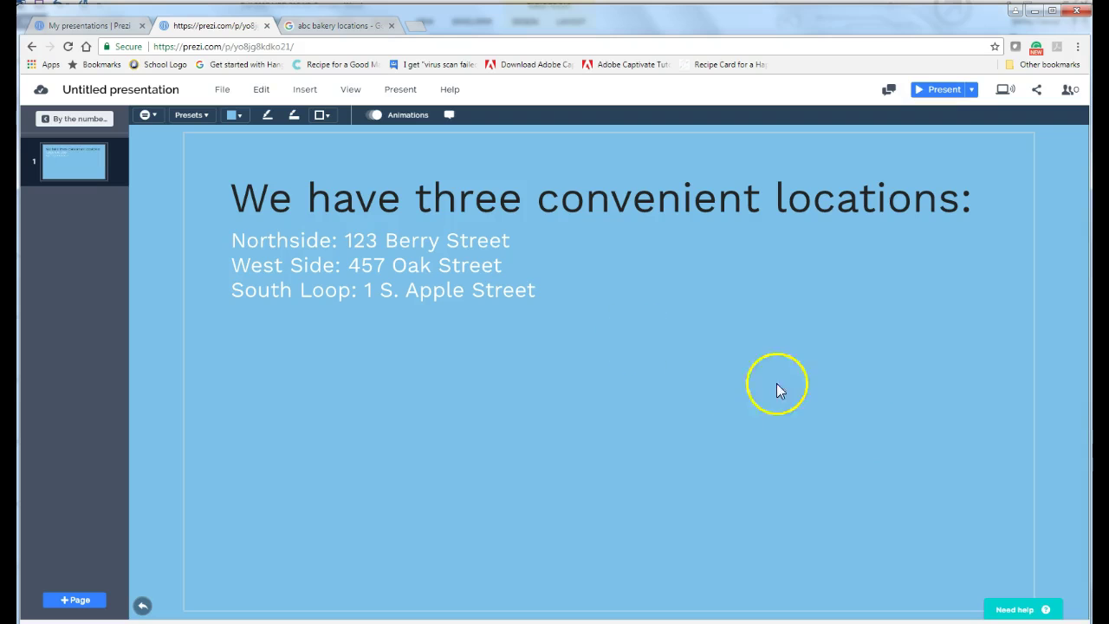
- Review the Locations topic and its convenient locations subtopic, and return to the presentation overview
left_click(76, 121)
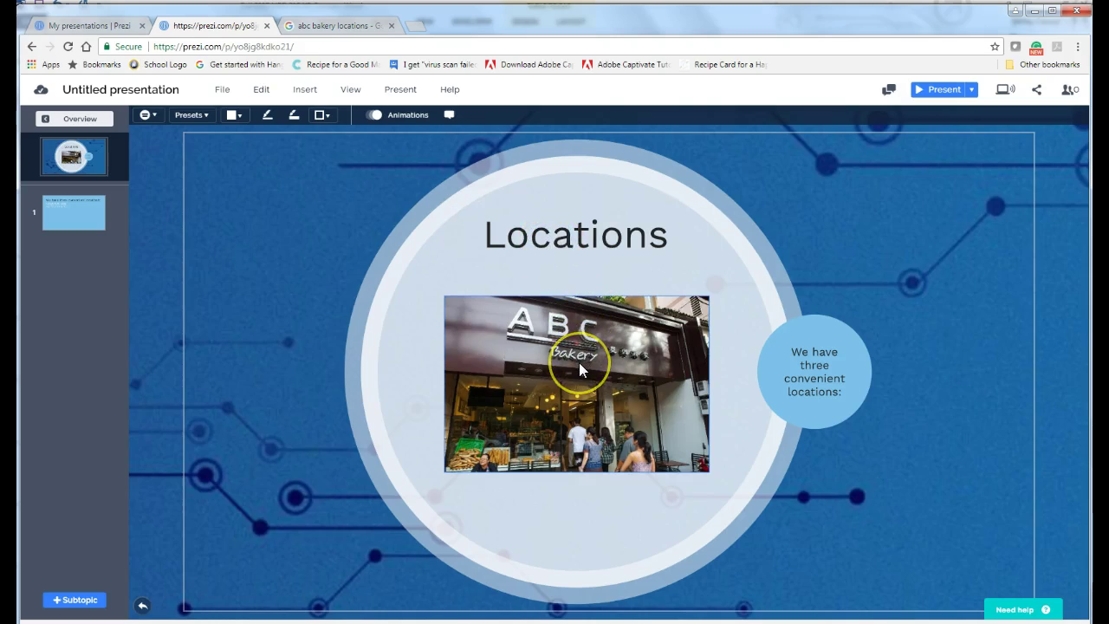
left_click(806, 329)
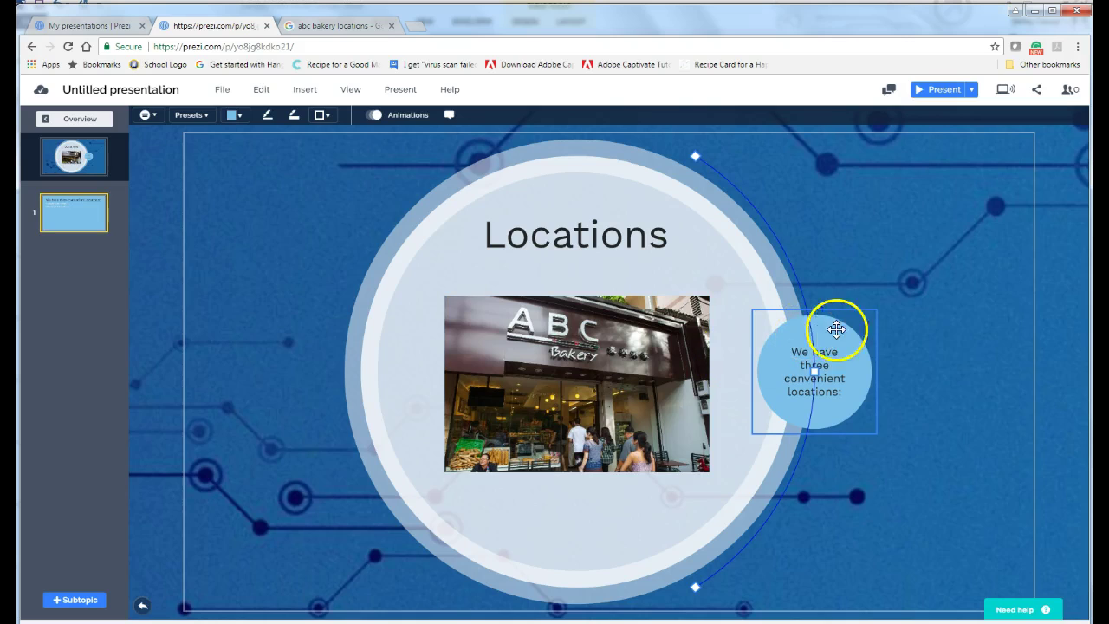
left_click(85, 224)
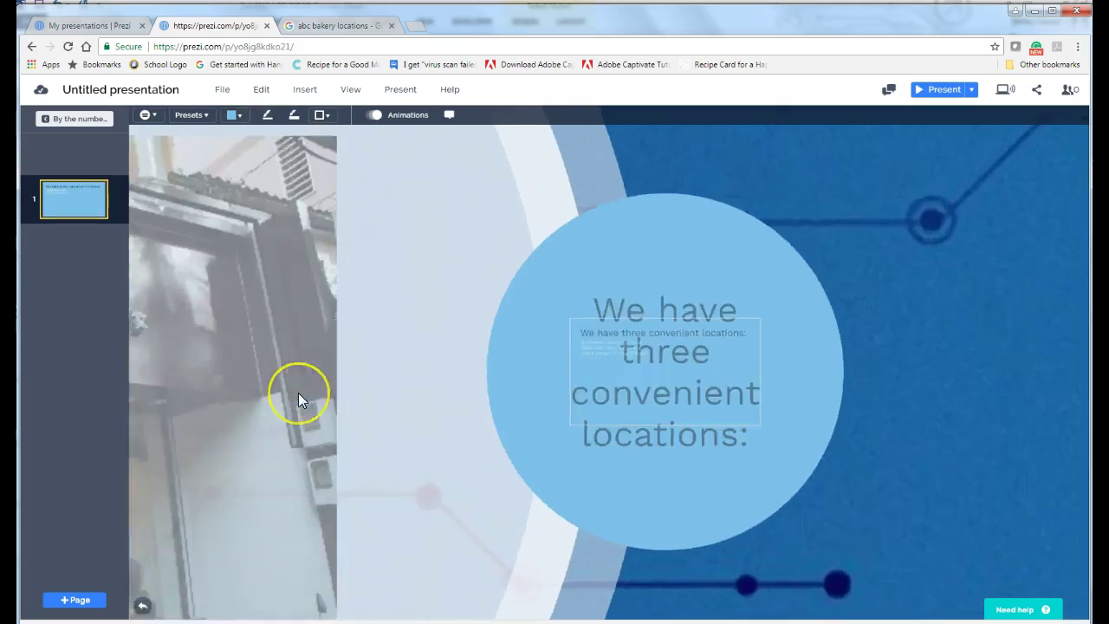
left_click(80, 119)
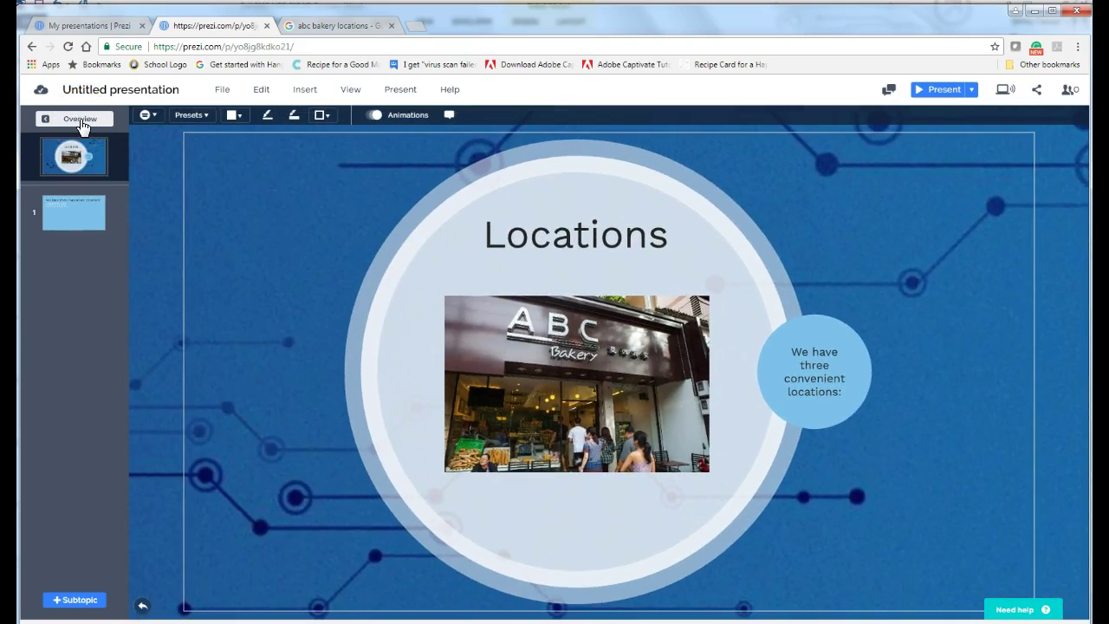
left_click(79, 120)
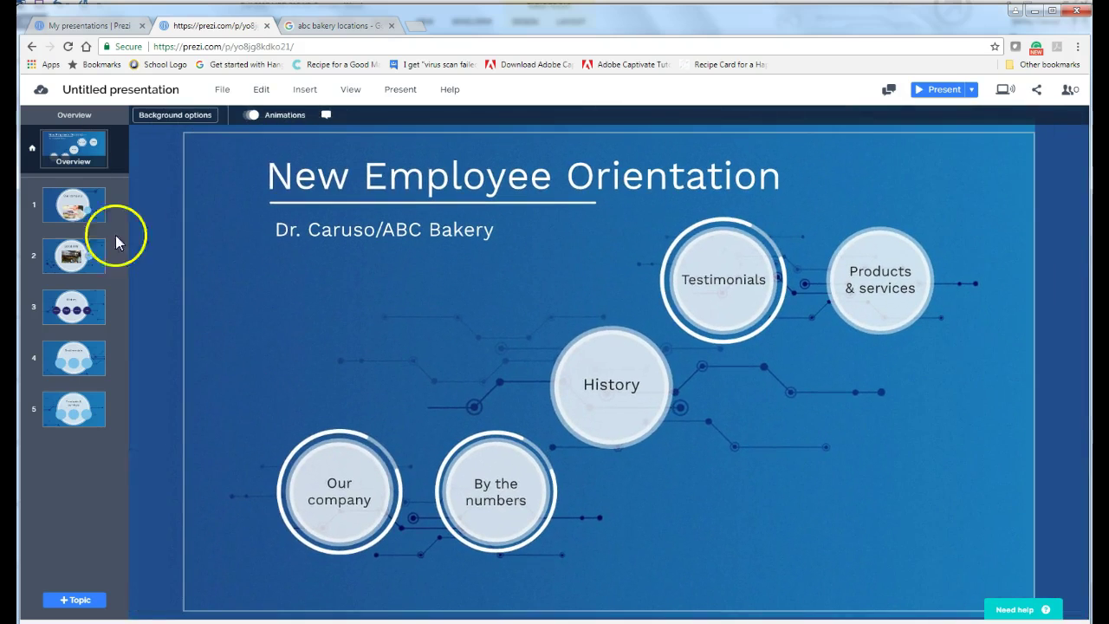
- Open the Our company topic and move its photo up directly beneath the placeholder text, keeping it centred
left_click(331, 447)
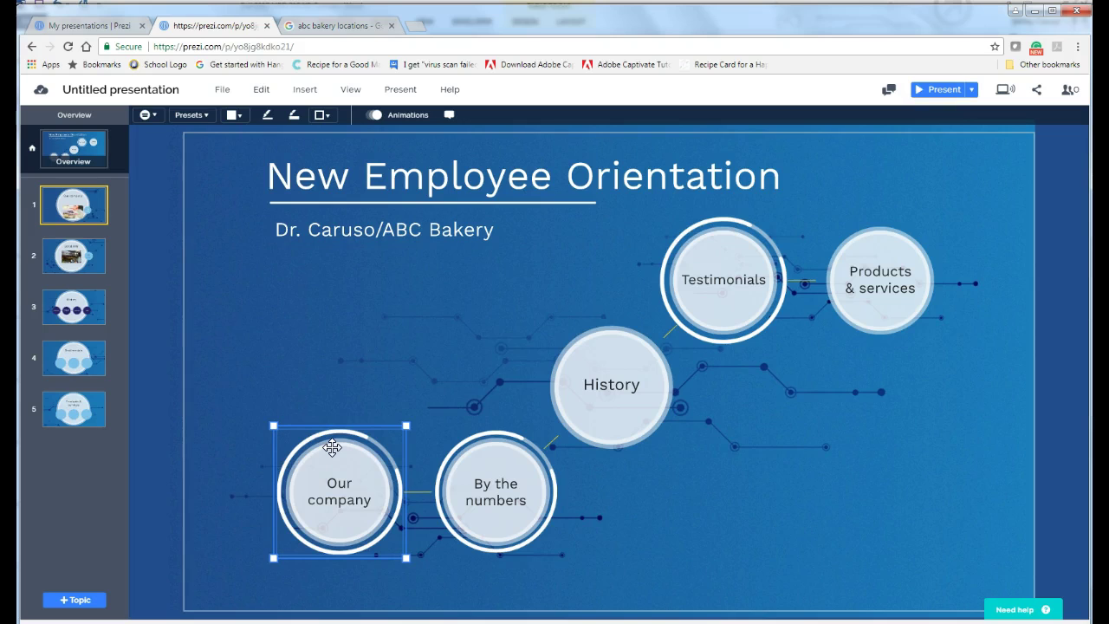
left_click(94, 204)
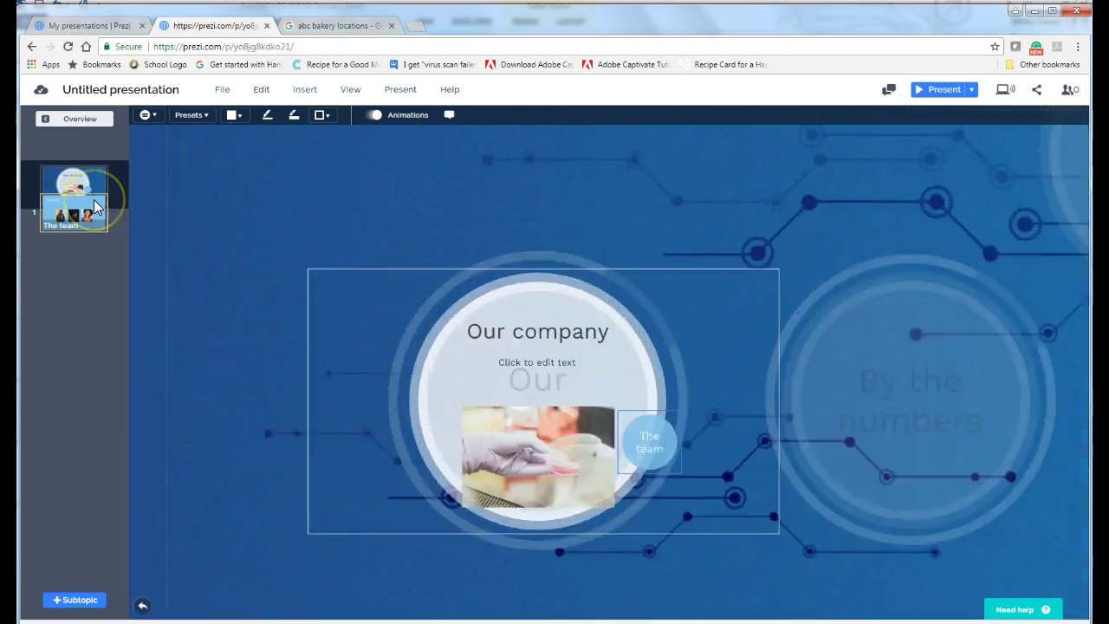
left_click(629, 390)
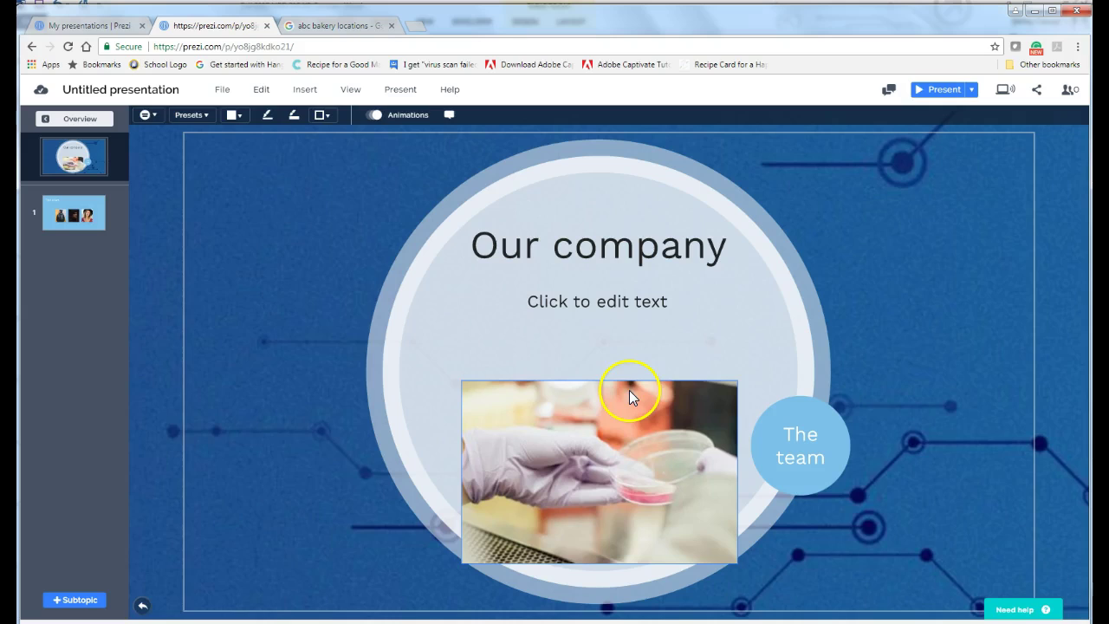
left_click_drag(629, 396, 626, 353)
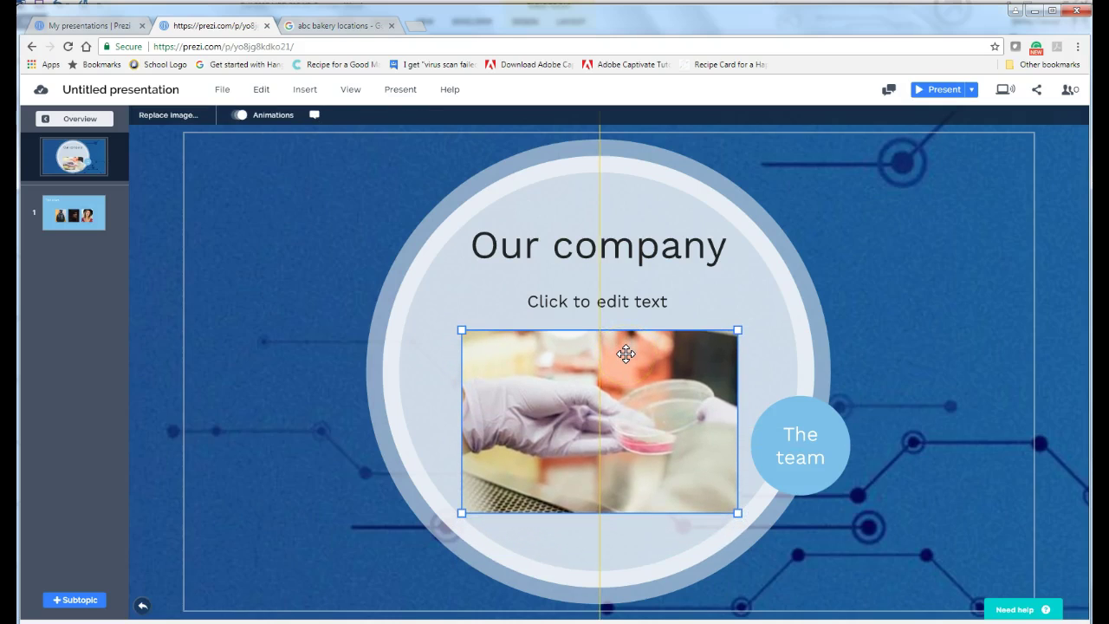
left_click(672, 369)
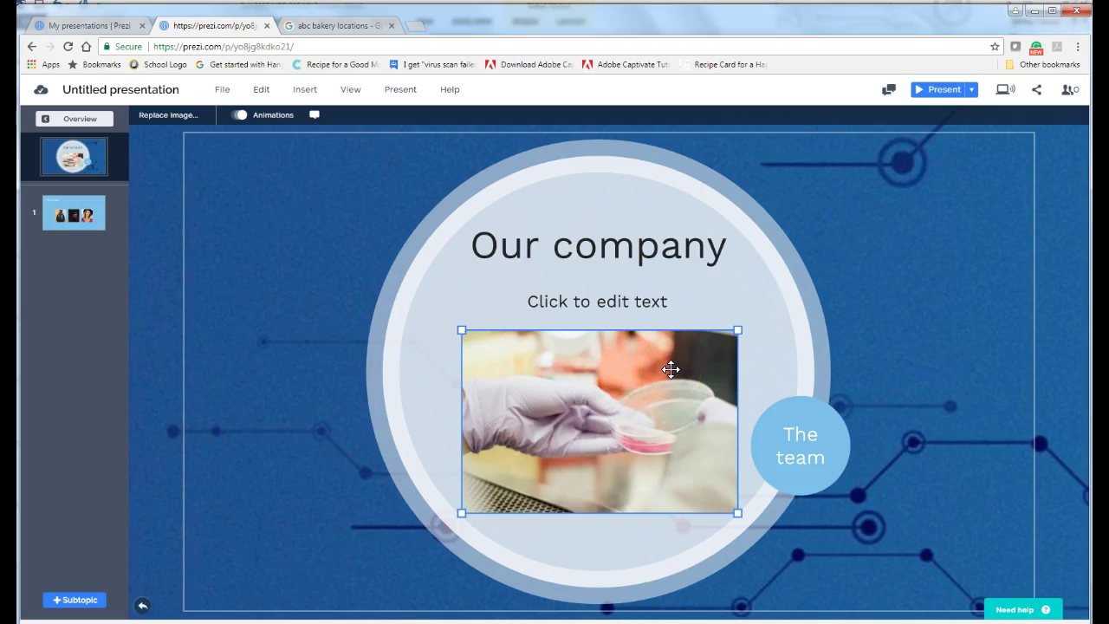
left_click(644, 374)
- Open The team subtopic and examine its three team photos and Name / Job title captions
left_click(782, 407)
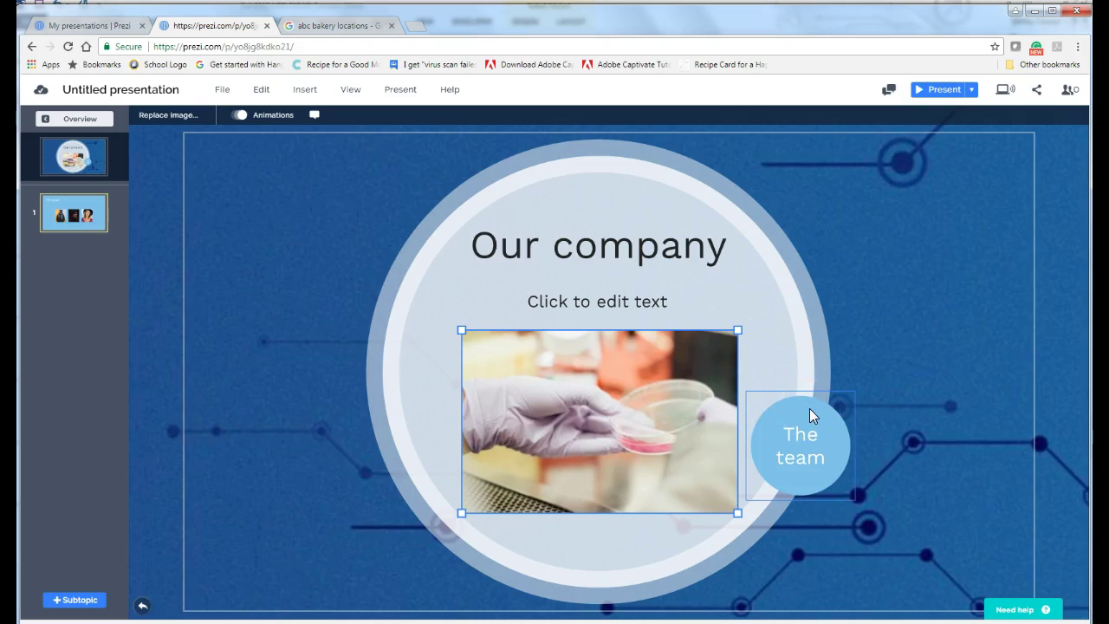
left_click(809, 408)
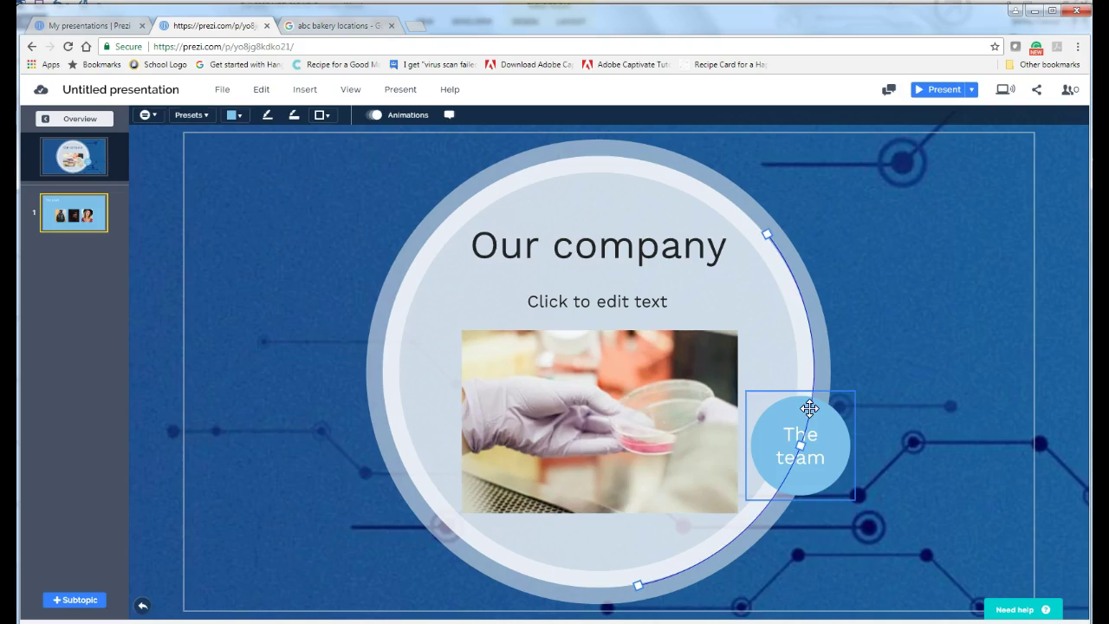
left_click(832, 429)
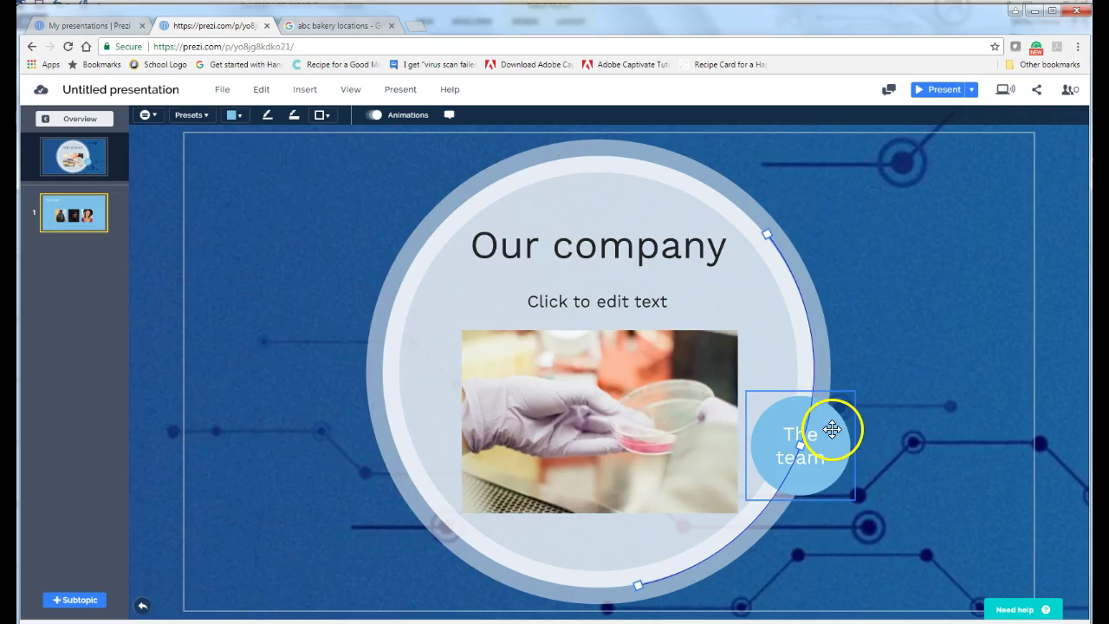
left_click(95, 209)
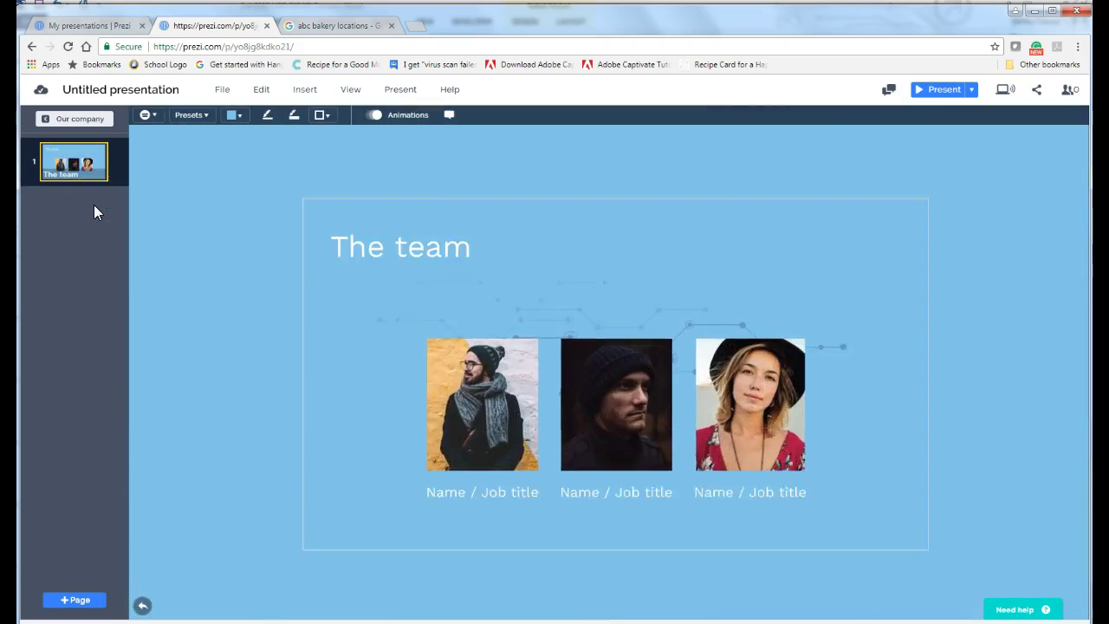
left_click(449, 381)
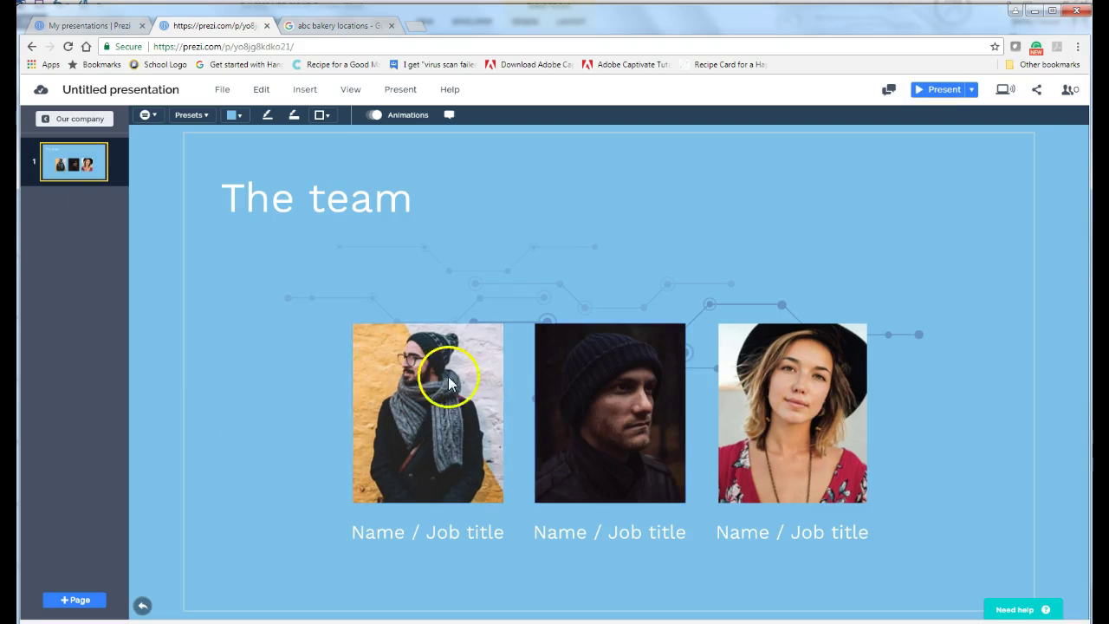
left_click(479, 536)
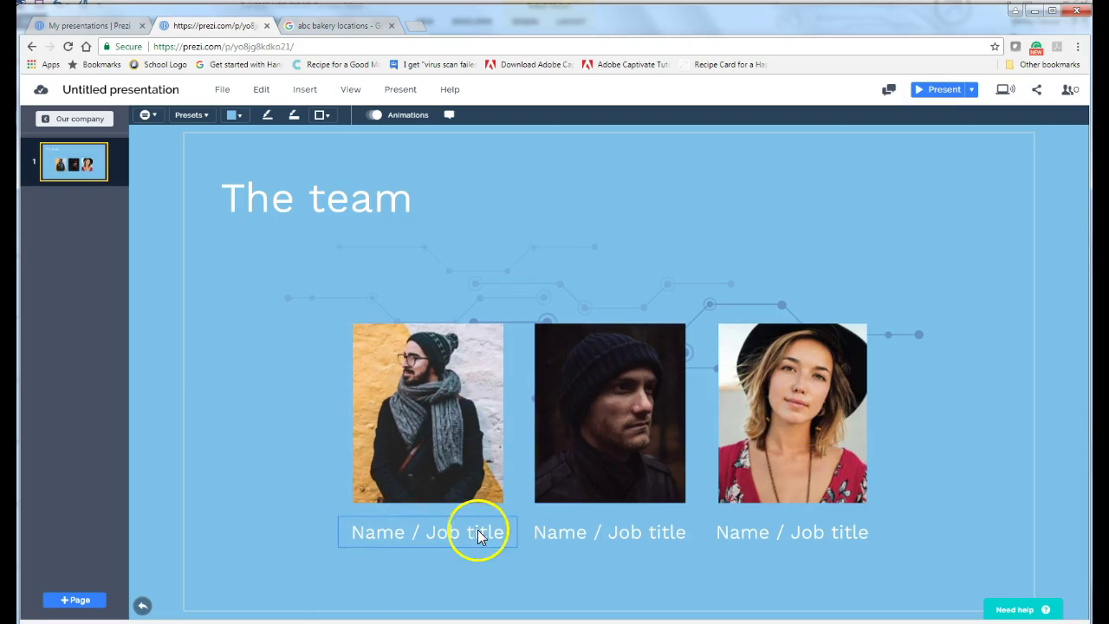
left_click(751, 533)
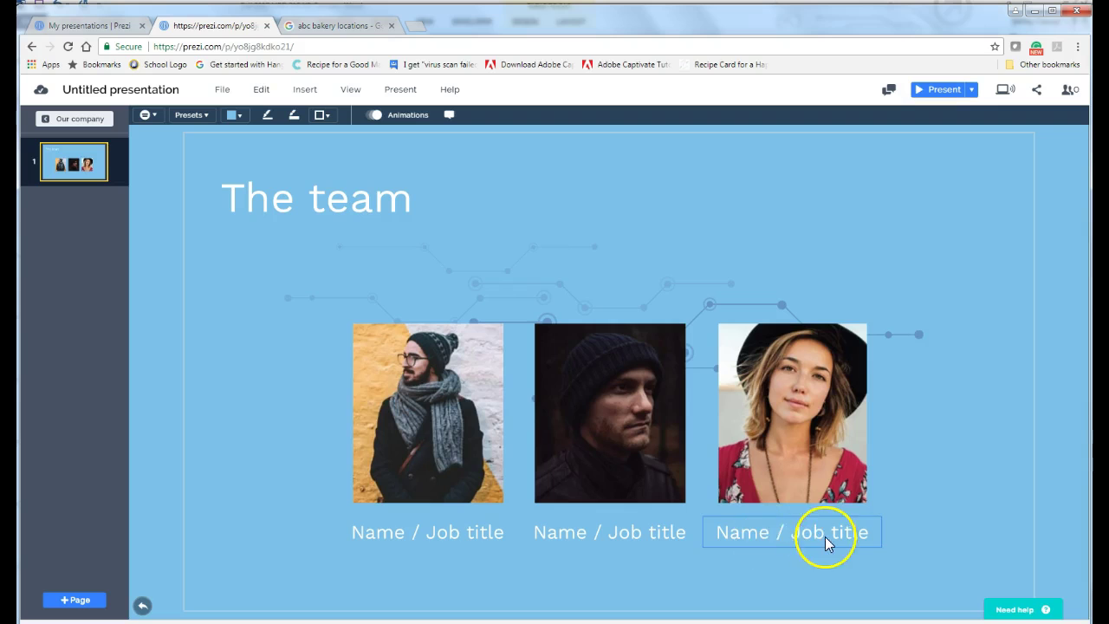
- Return to the presentation overview and select the By the numbers topic
left_click(45, 121)
left_click(45, 121)
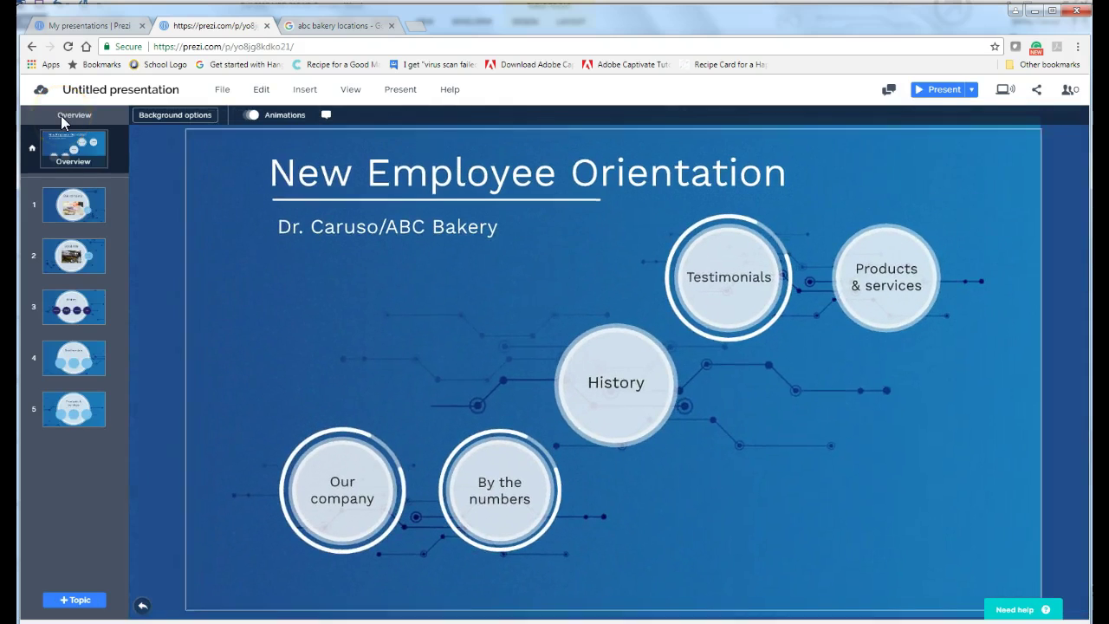
left_click(501, 500)
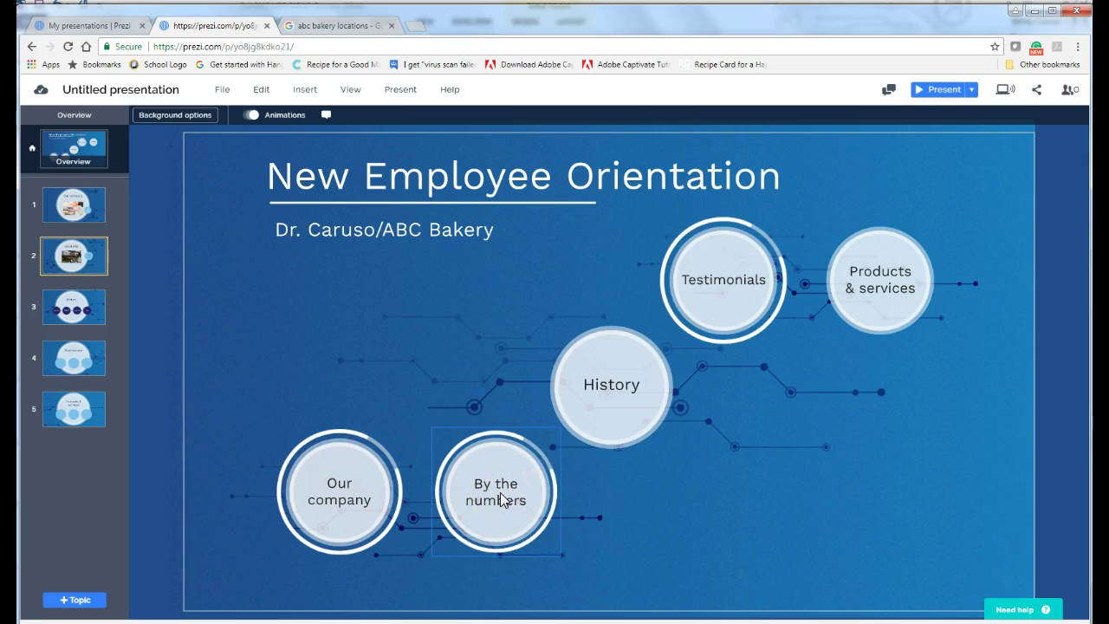
left_click(502, 496)
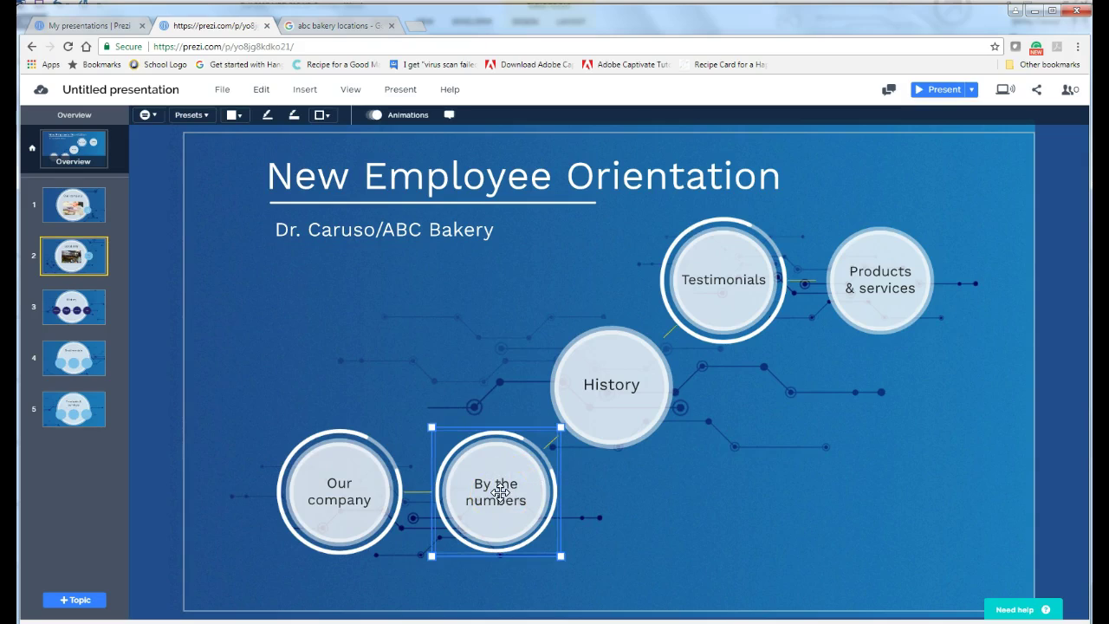
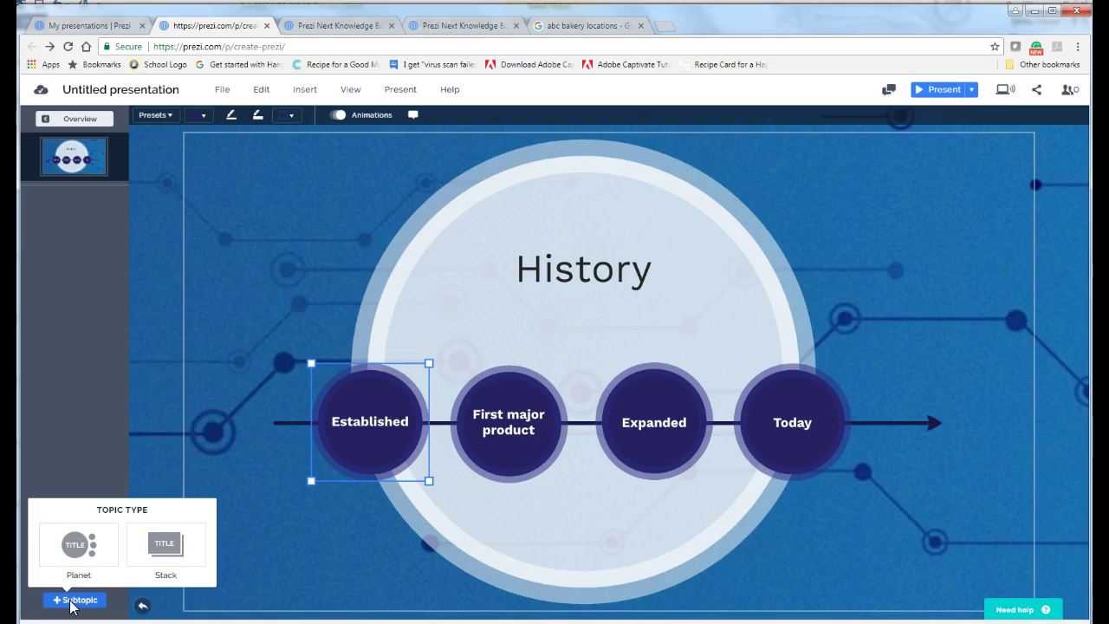
- Add a Planet-type subtopic to the History topic
left_click(84, 555)
left_click(188, 540)
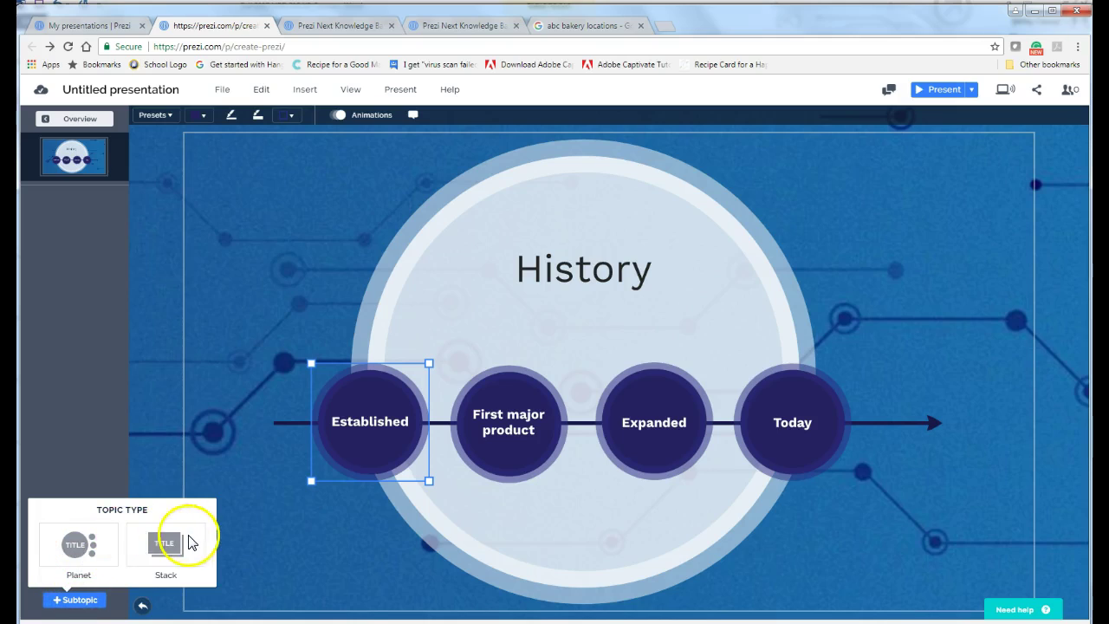
left_click(80, 544)
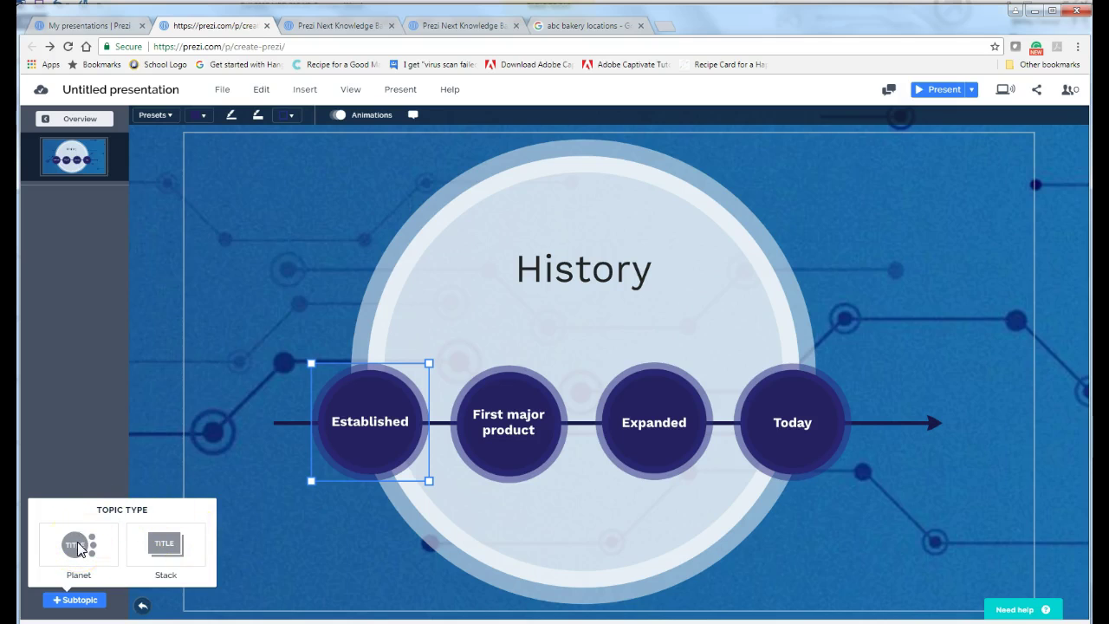
left_click(78, 543)
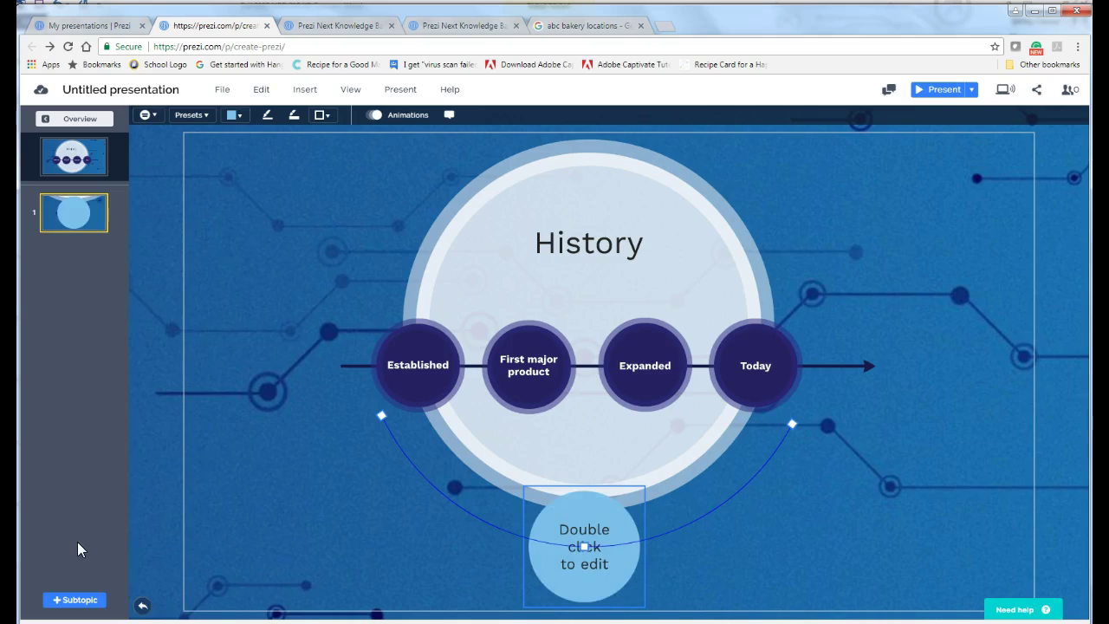
- Delete the timeline's original Established circle and label, and move the new Planet subtopic into their place at the start of the arrow
left_click(411, 330)
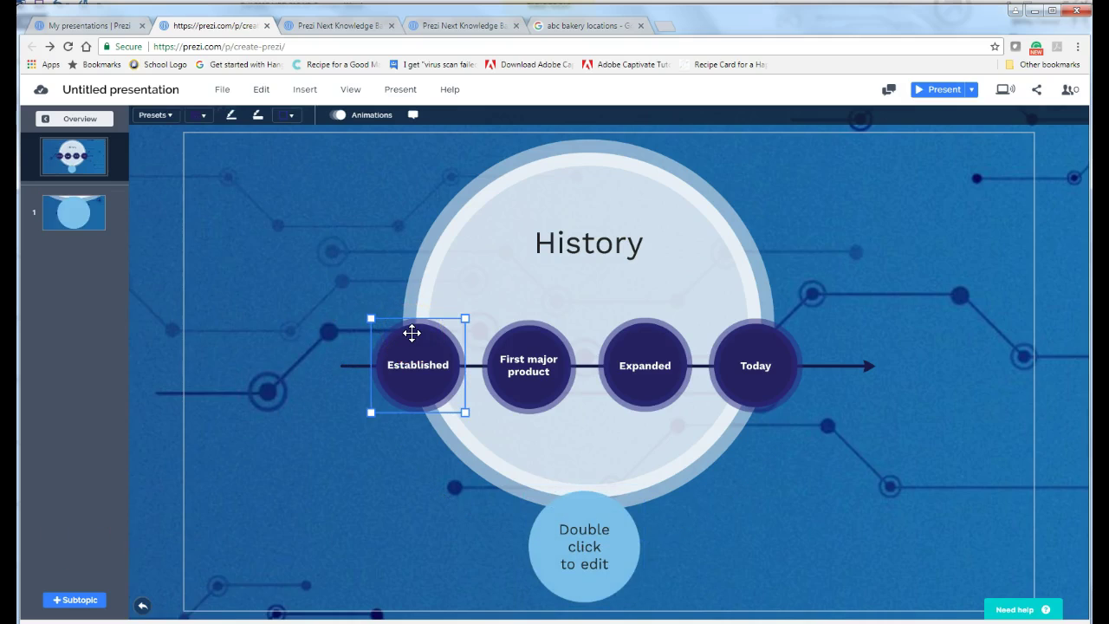
key("Delete")
left_click(652, 544)
left_click(614, 527)
left_click_drag(616, 520, 427, 416)
left_click(441, 361)
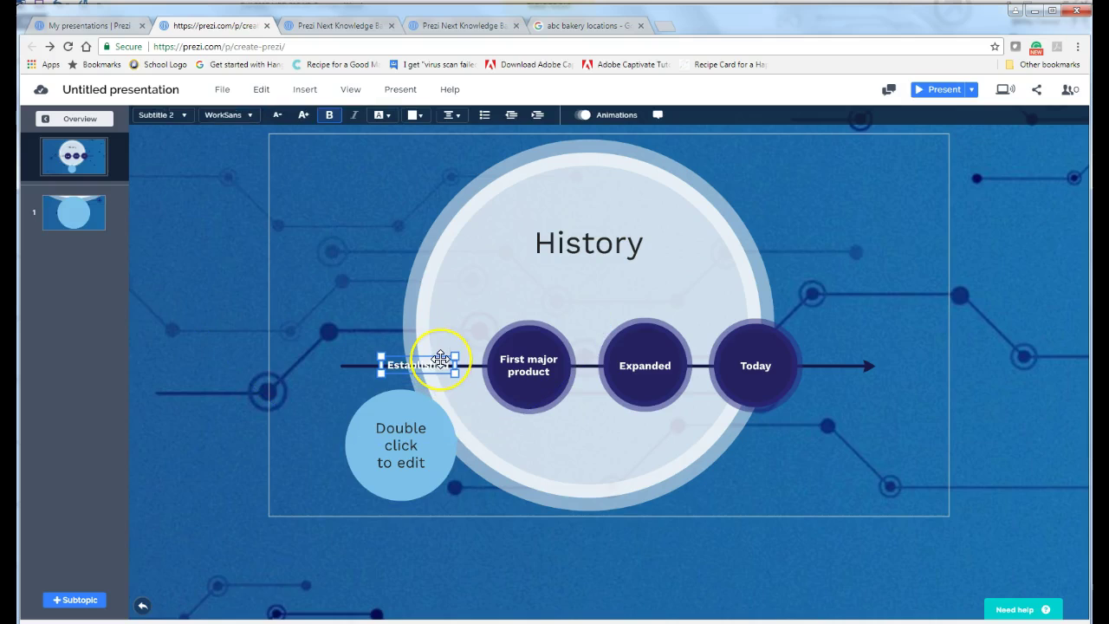
key("Delete")
left_click(419, 413)
left_click_drag(419, 413, 397, 339)
- Open the new subtopic, set its title to Established, and return to the History topic
left_click(397, 338)
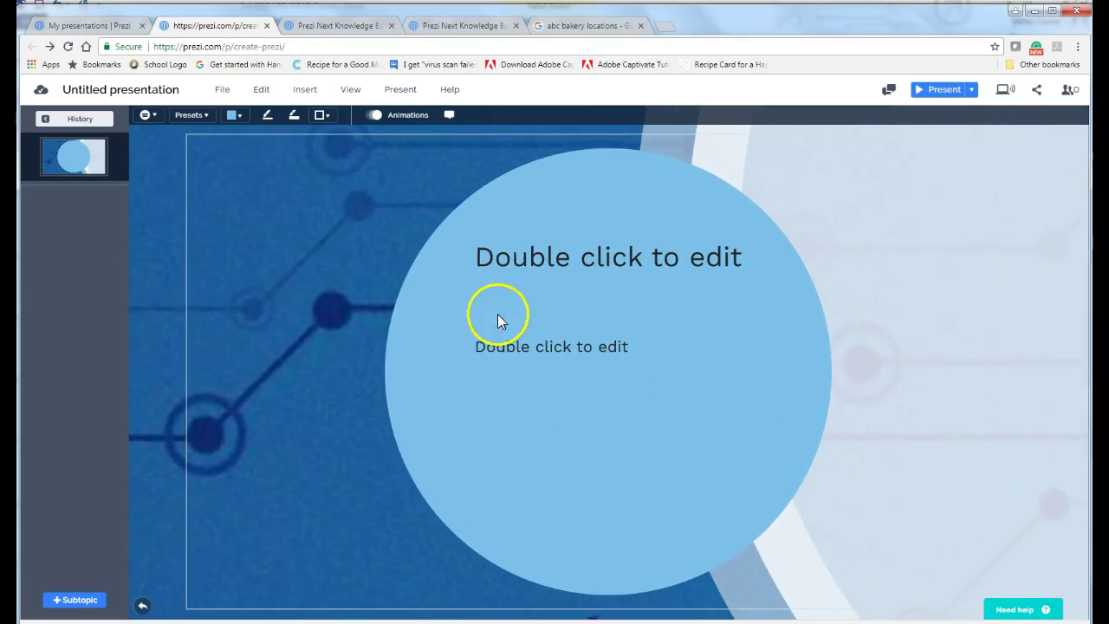
double_click(476, 256)
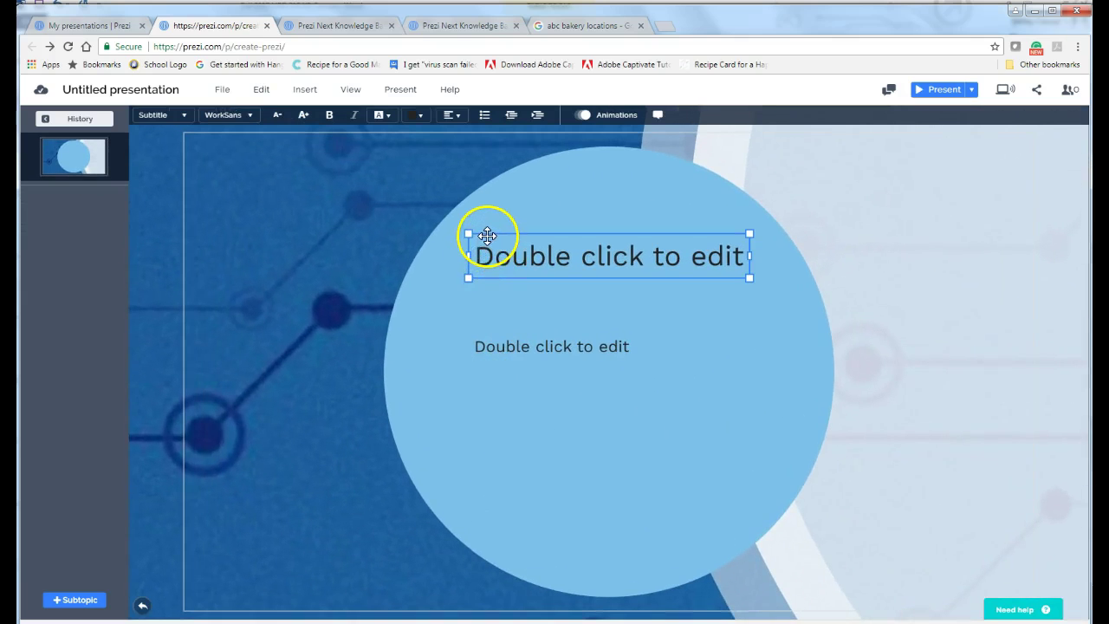
type("Establis")
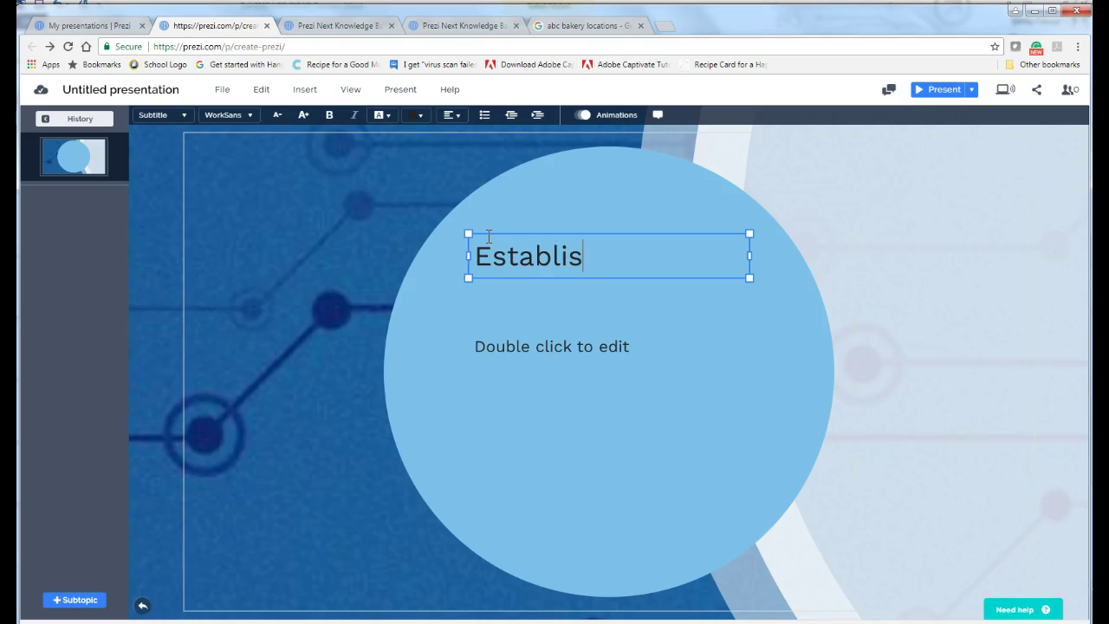
type("hed")
left_click(287, 447)
left_click(80, 117)
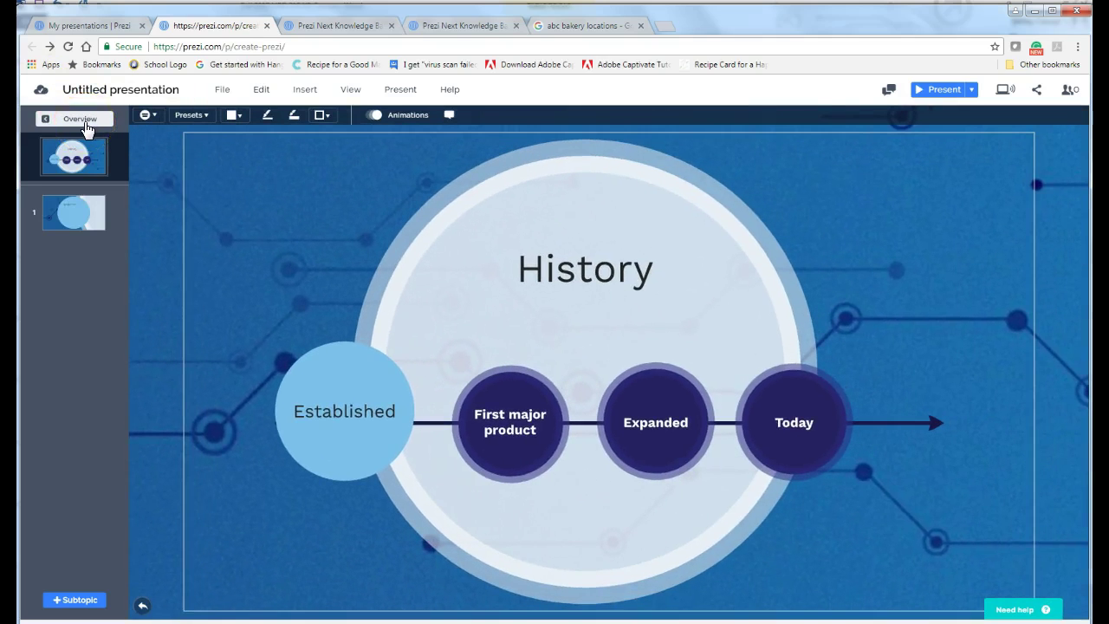
- Reopen the Established subtopic and move its body text placeholder up directly beneath the title
left_click(374, 387)
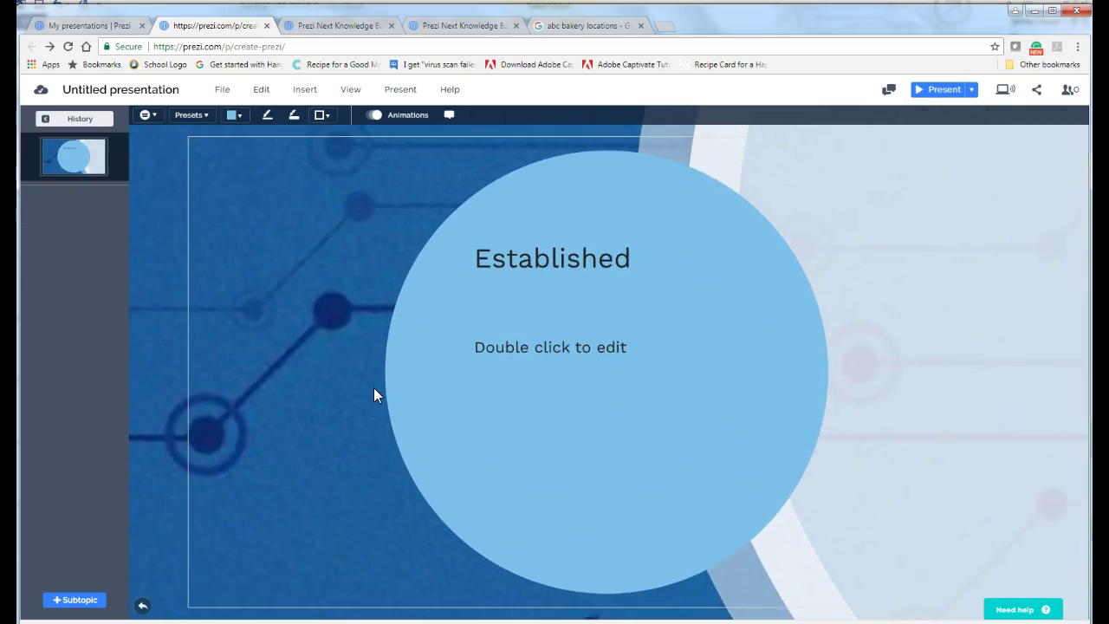
left_click(520, 347)
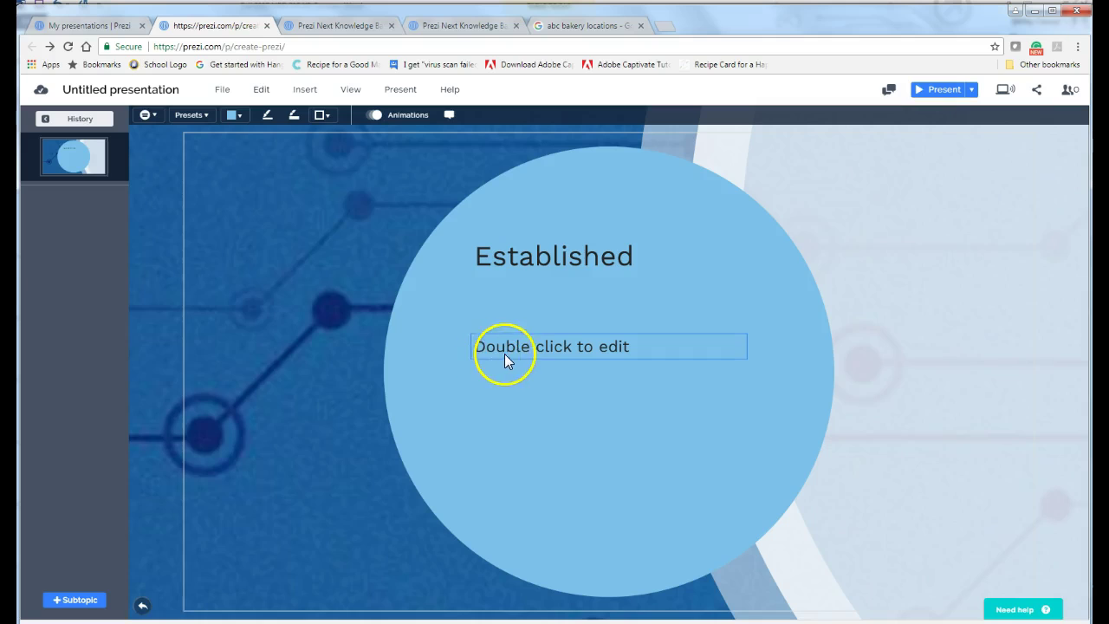
left_click_drag(520, 338, 525, 292)
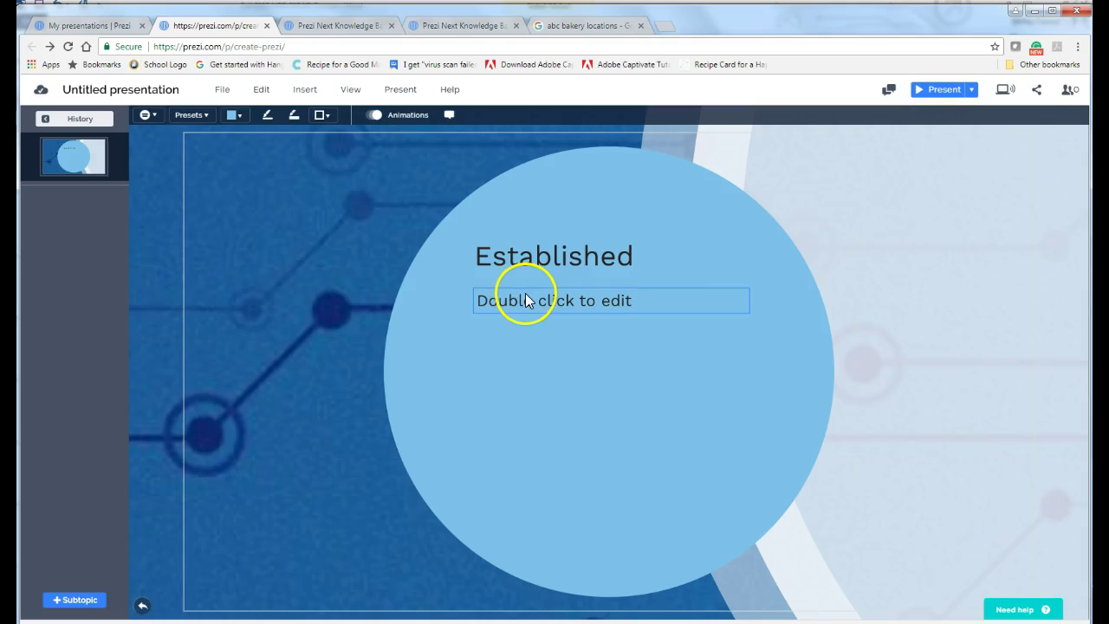
- Insert the long-haired woman in a purple top from the For light prezis icons and centre her below the placeholder text
left_click(304, 91)
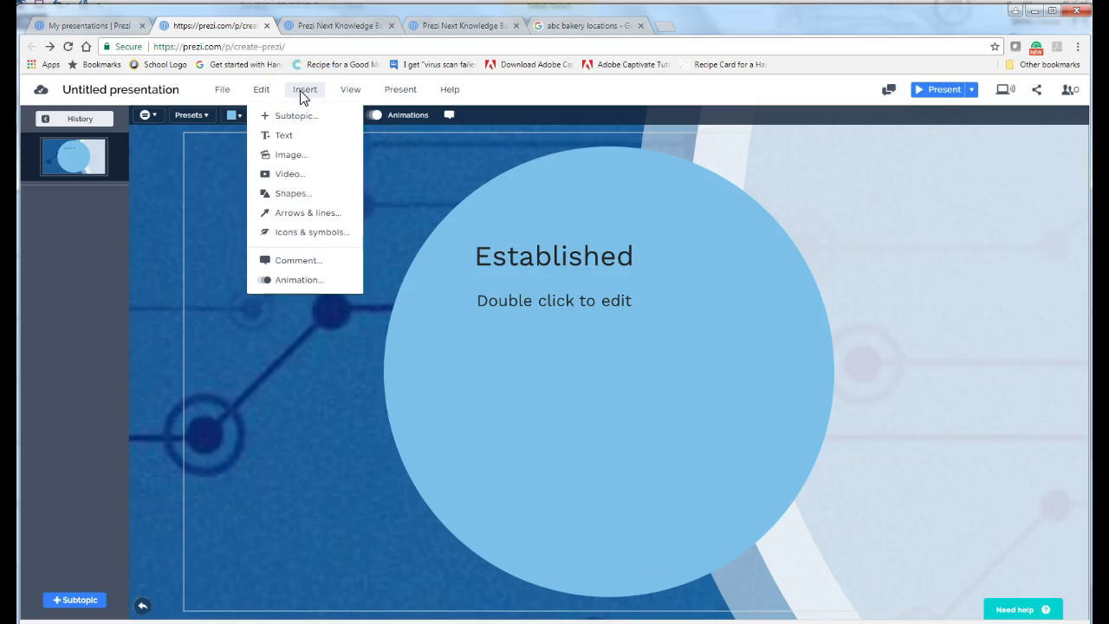
left_click(284, 136)
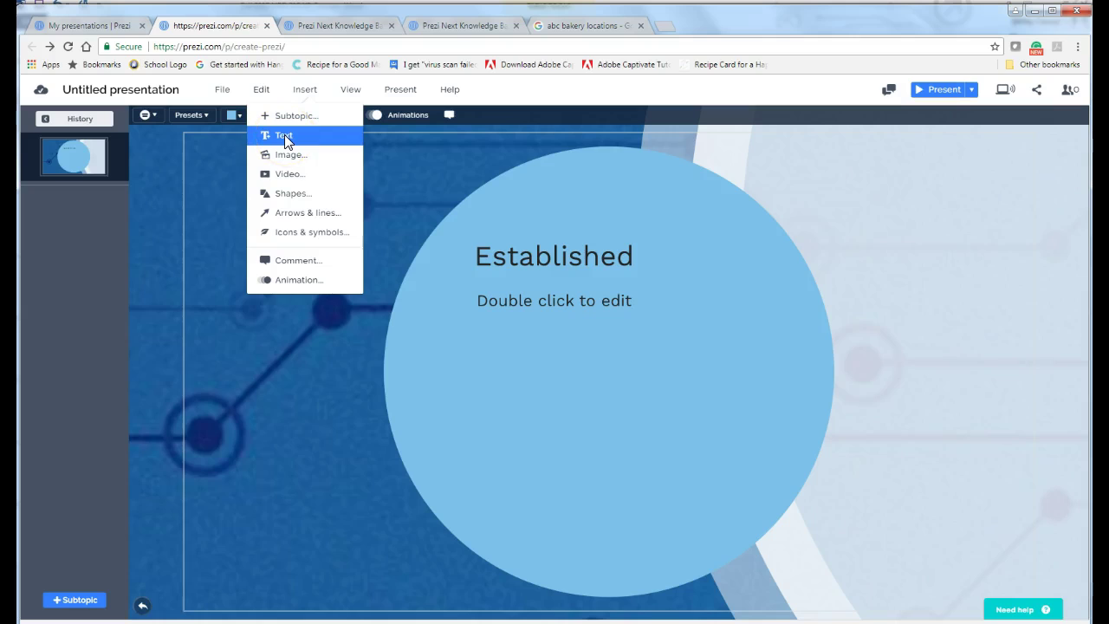
left_click(291, 158)
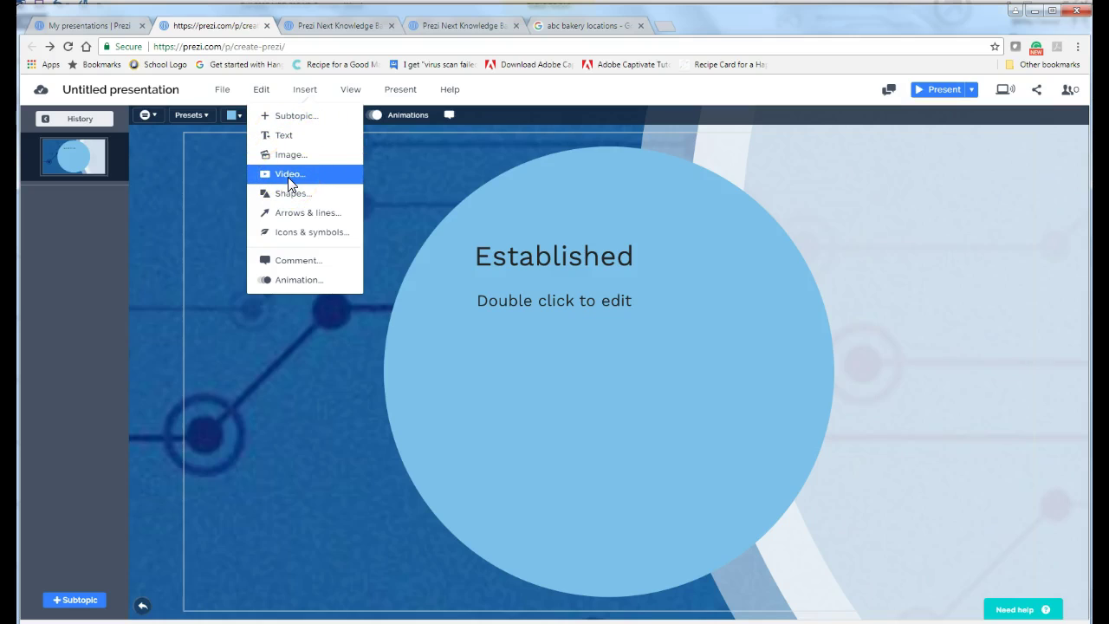
left_click(303, 194)
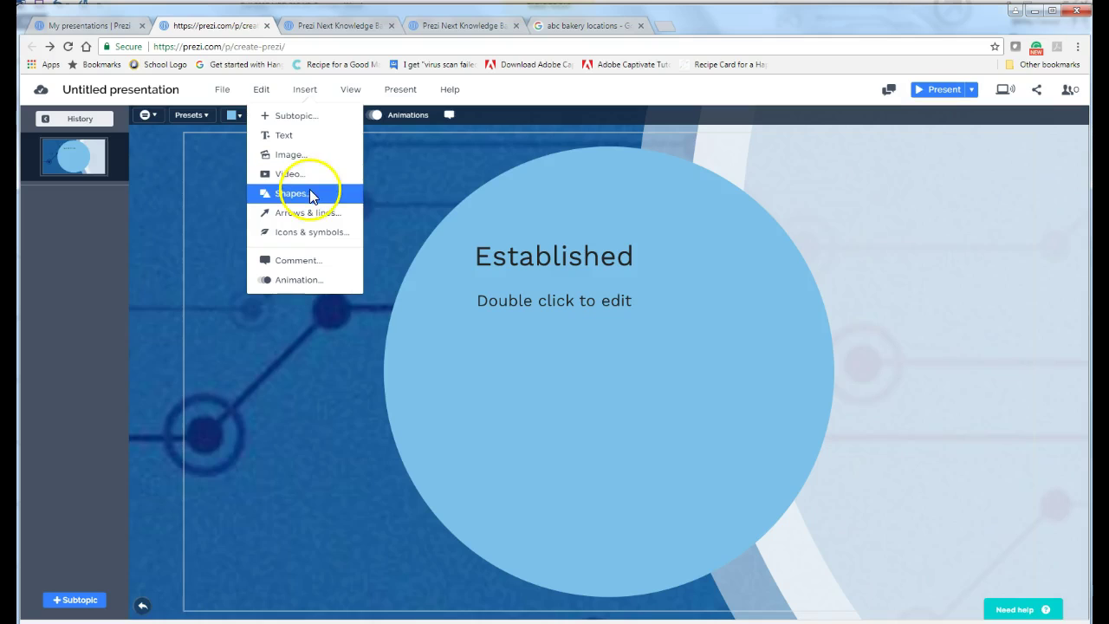
left_click(300, 230)
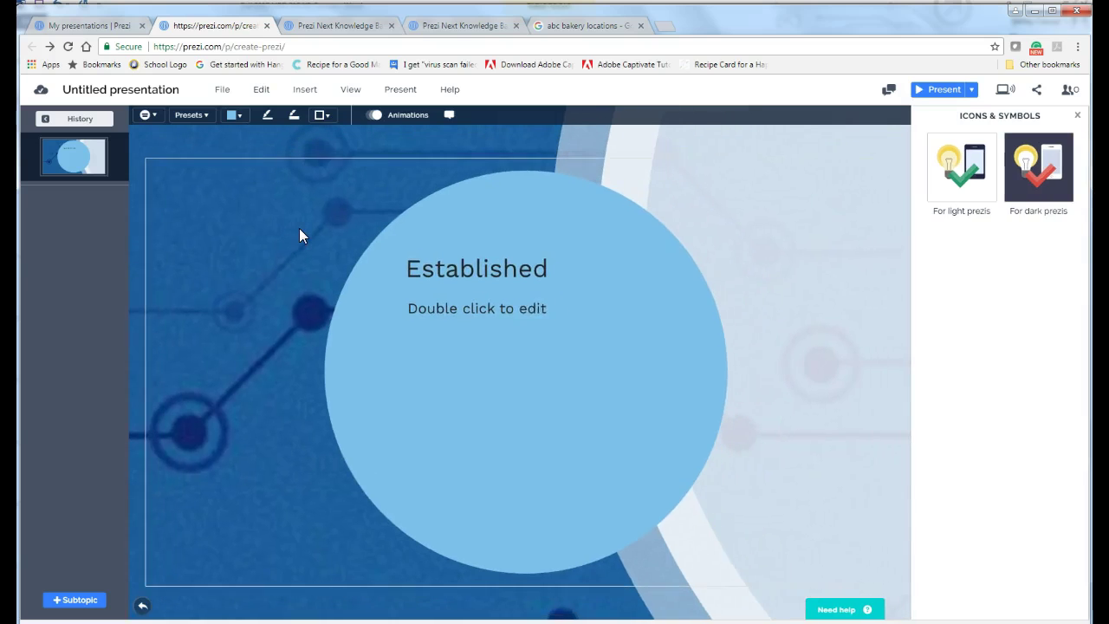
left_click(976, 182)
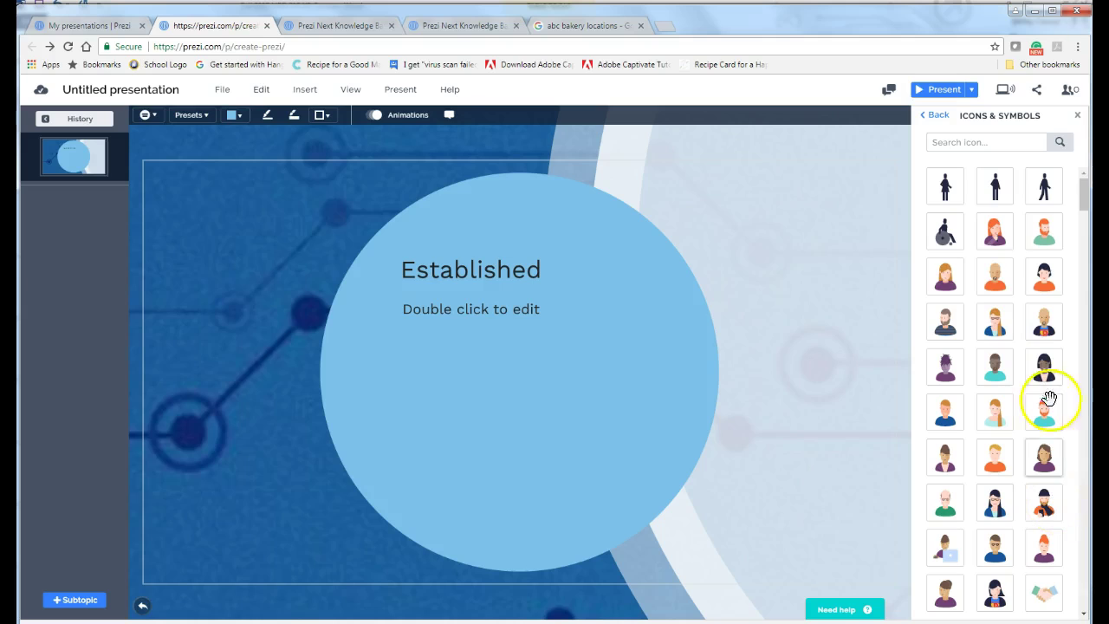
left_click_drag(943, 276, 584, 355)
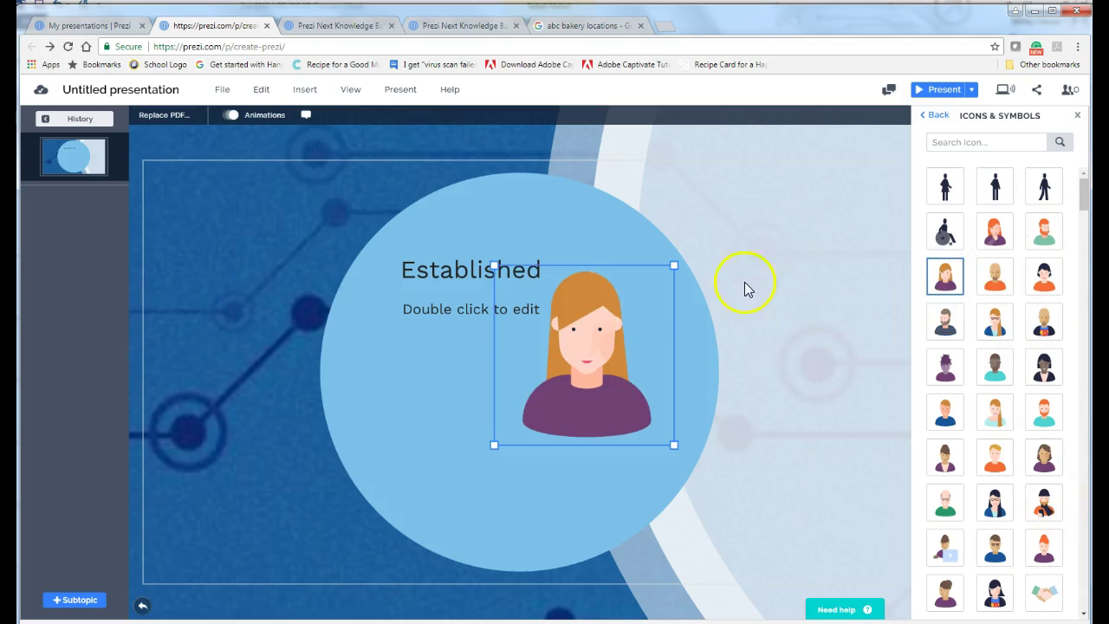
left_click_drag(614, 267, 545, 332)
left_click(673, 314)
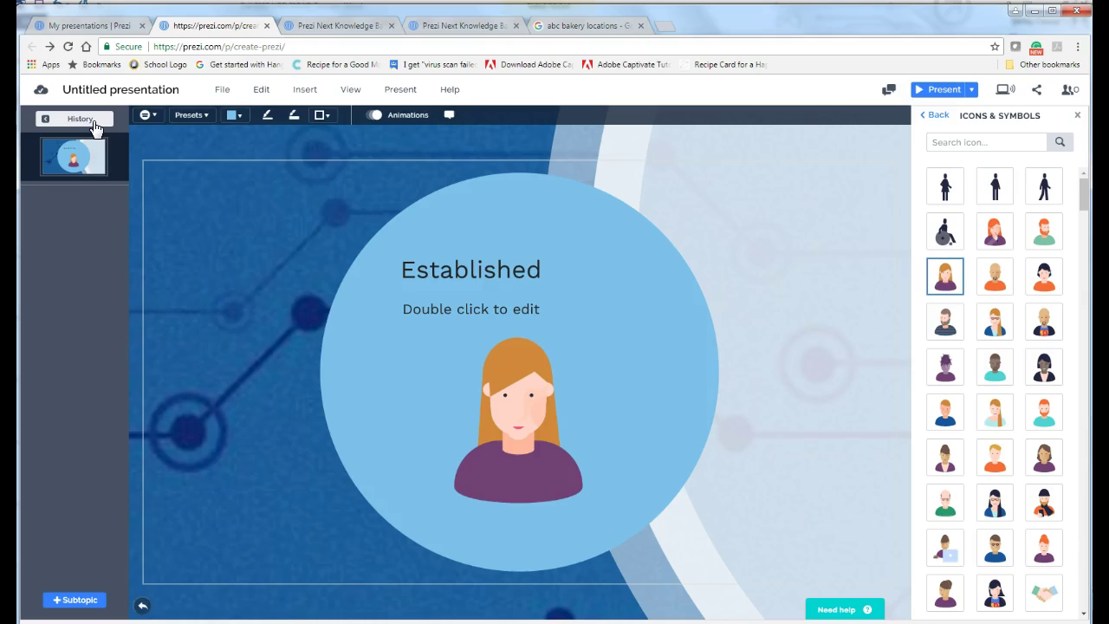
- Add a Zoom to animation to the Established title
left_click(431, 272)
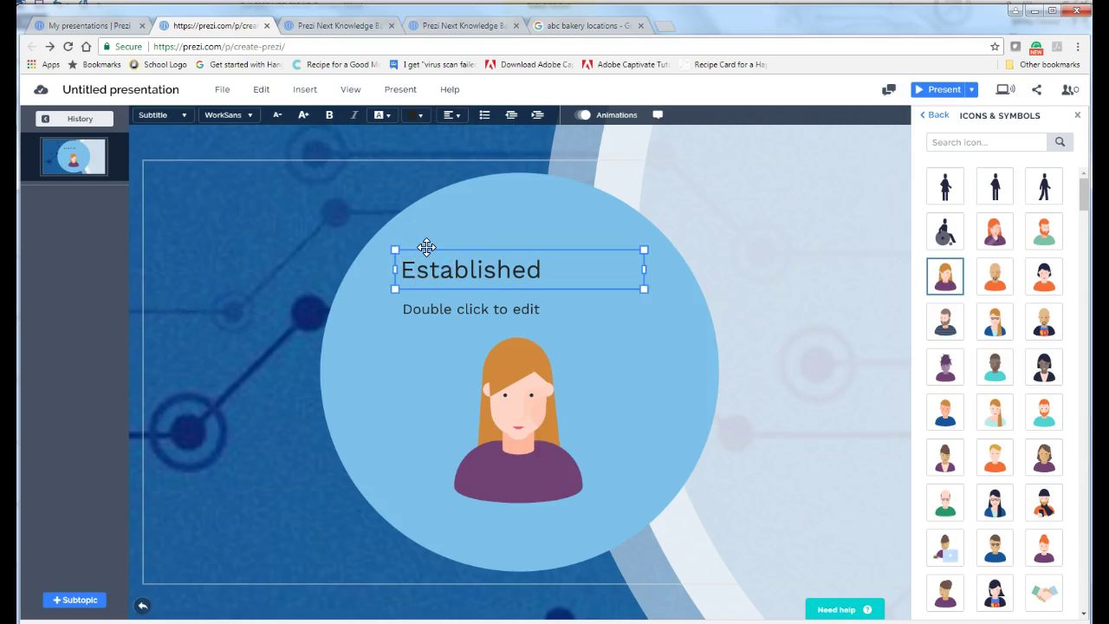
left_click(617, 121)
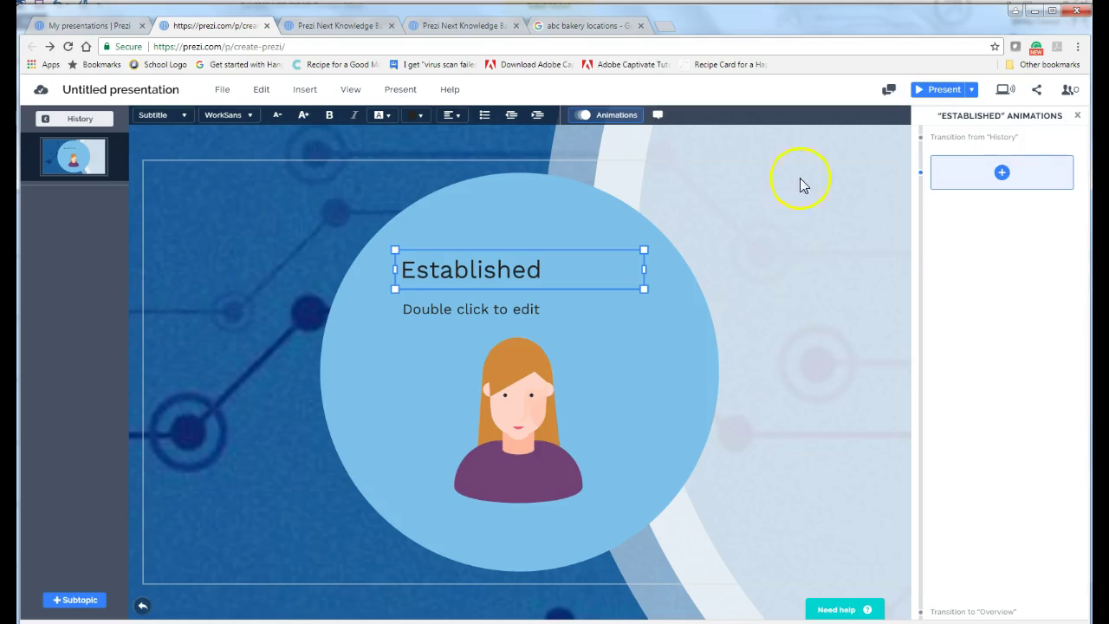
left_click(1002, 174)
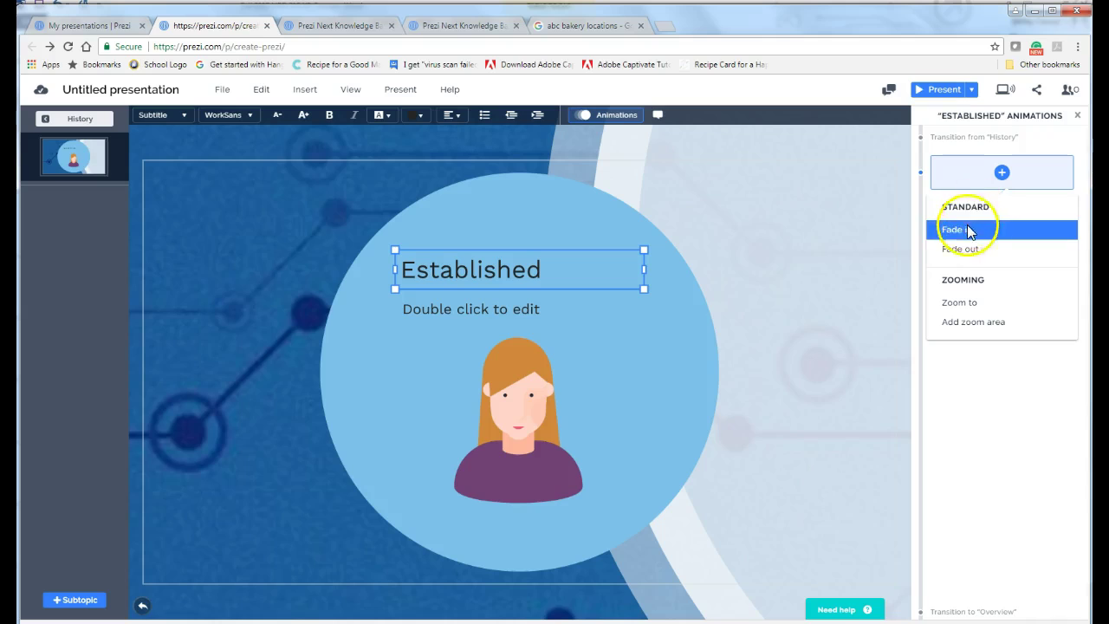
left_click(974, 305)
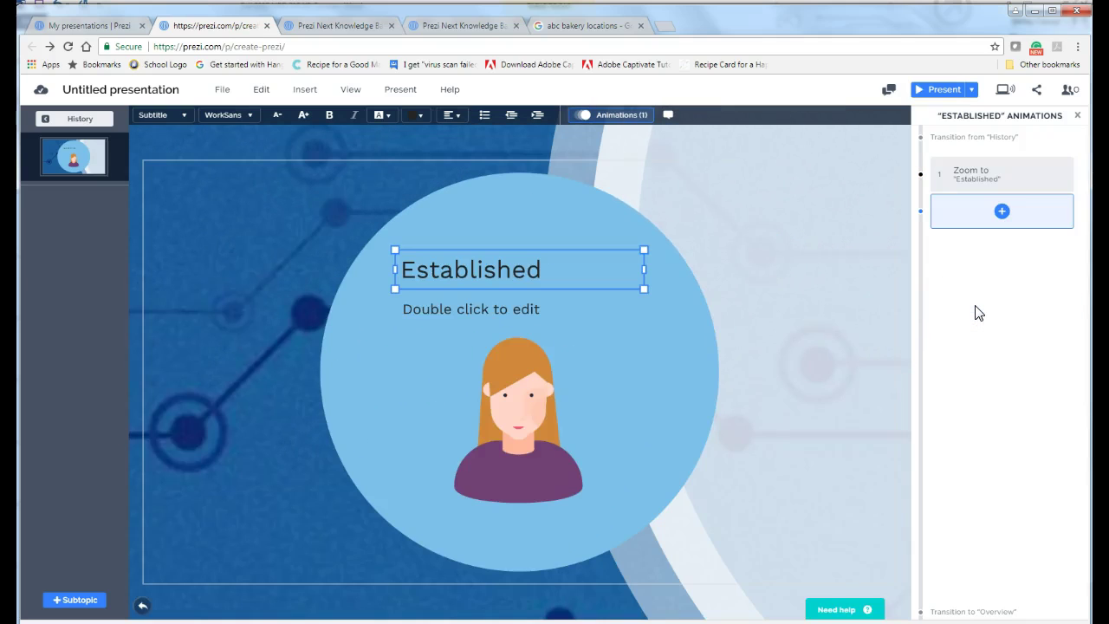
left_click(968, 166)
- Add a zoom area as the second animation and fit its frame around the woman icon's head and shoulders
left_click(986, 210)
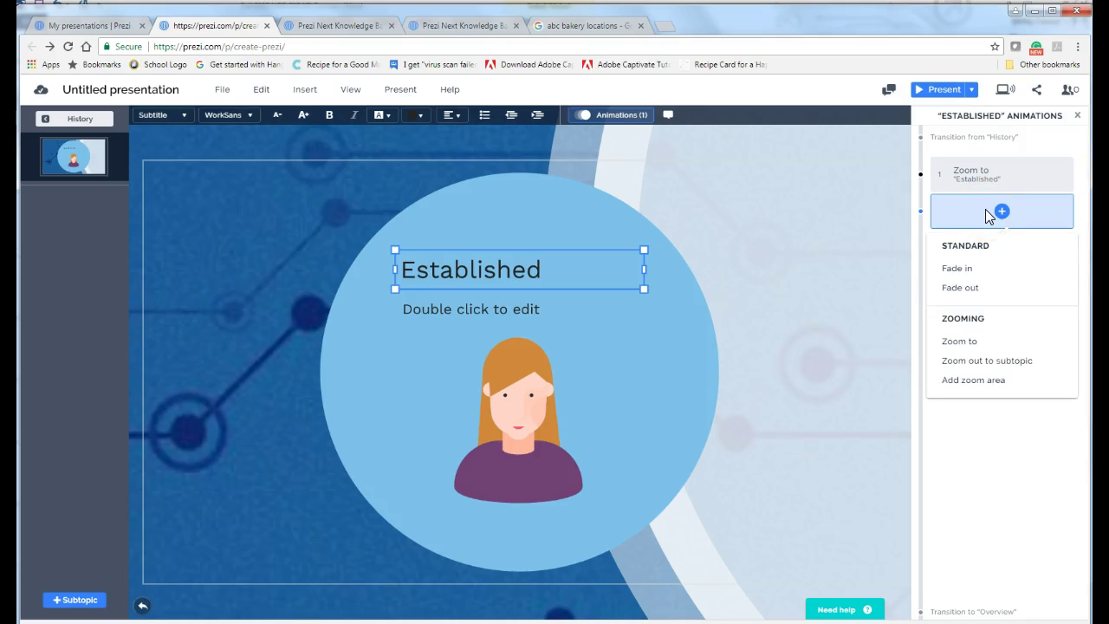
left_click(995, 381)
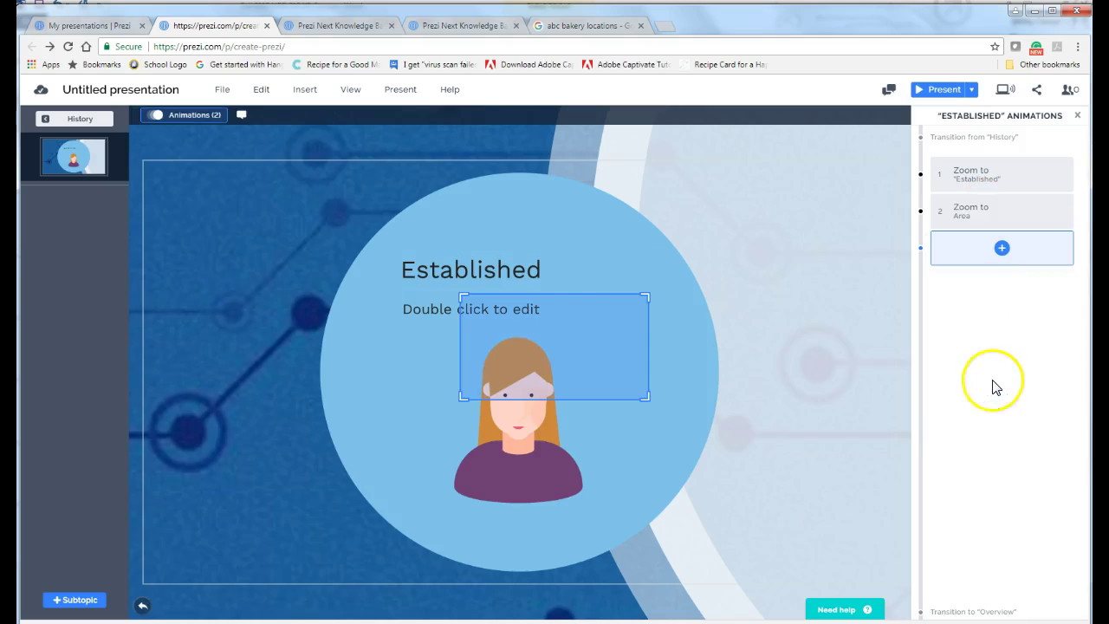
left_click_drag(589, 294, 611, 509)
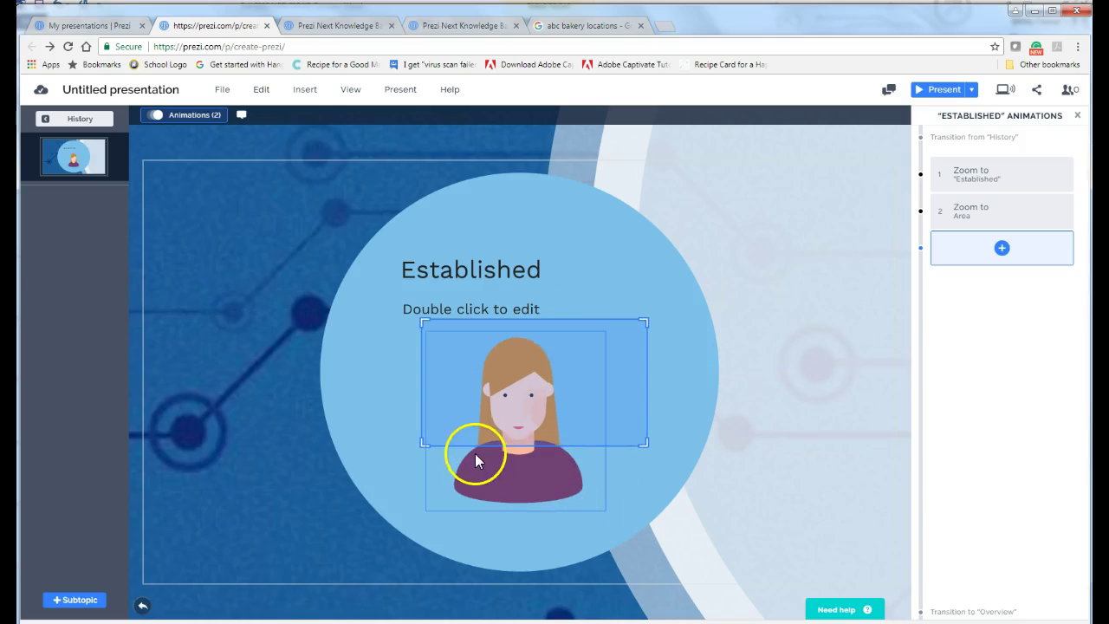
left_click_drag(533, 317, 524, 337)
left_click_drag(416, 337, 459, 331)
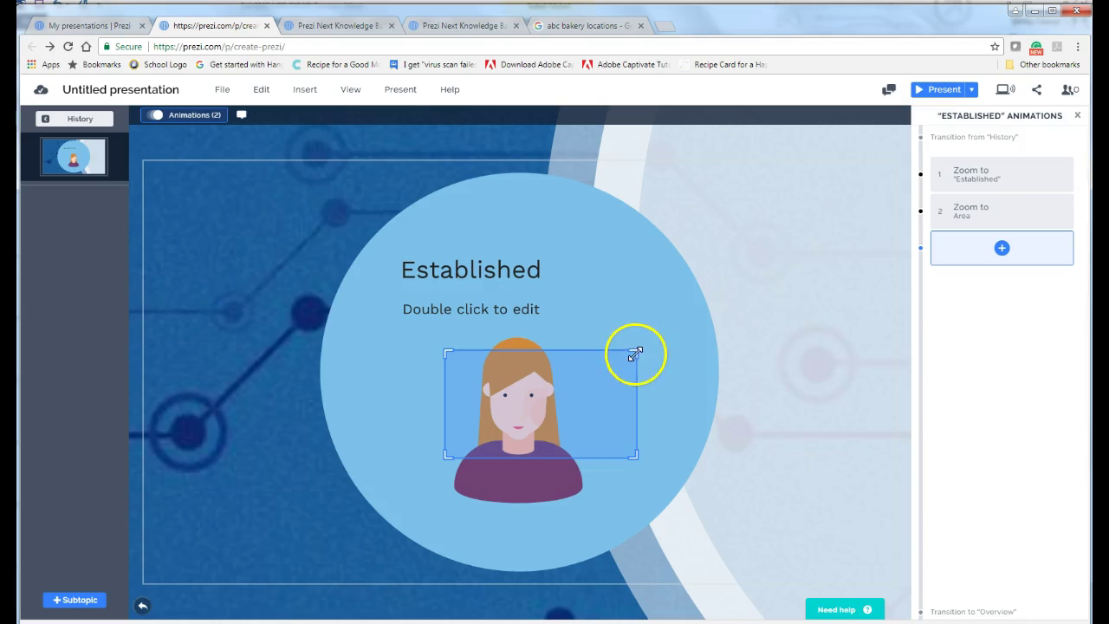
left_click_drag(622, 354, 581, 366)
left_click_drag(593, 434, 598, 468)
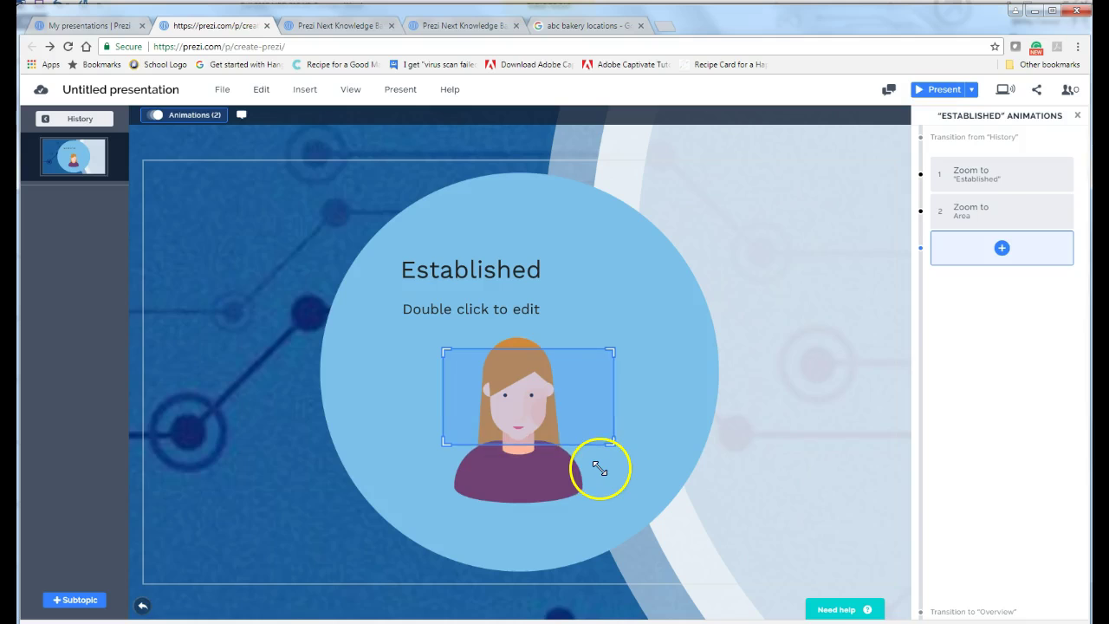
mouse_move(443, 350)
left_mouse_down()
mouse_move(404, 334)
mouse_move(454, 350)
left_mouse_up()
left_click(698, 434)
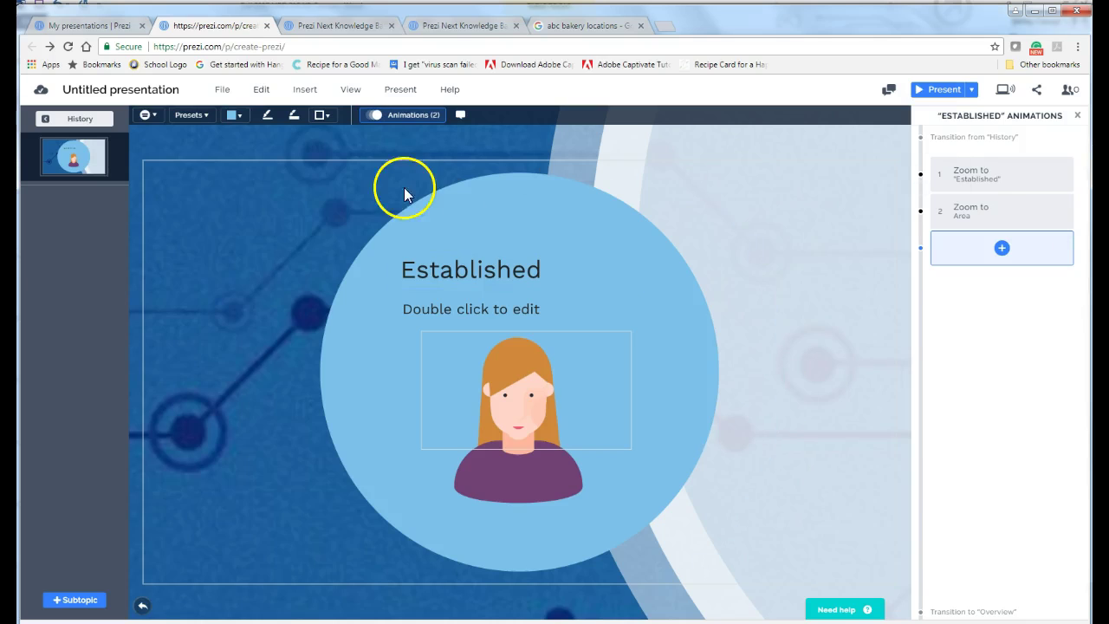
- Return to the History topic and give the Established circle a dark purple theme-colour border
left_click(62, 123)
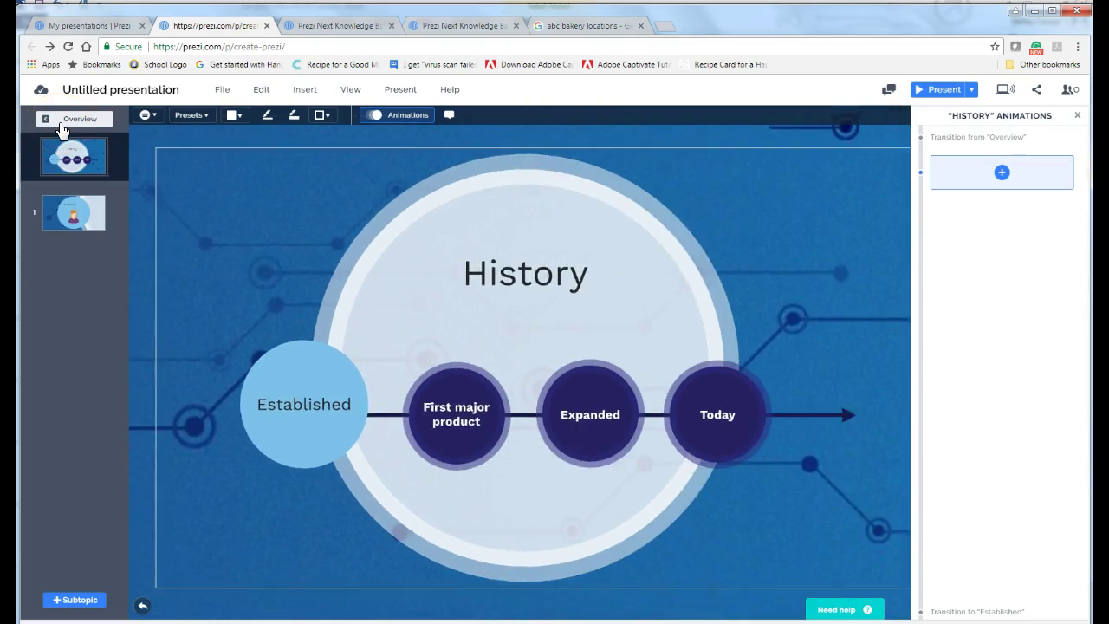
left_click(310, 378)
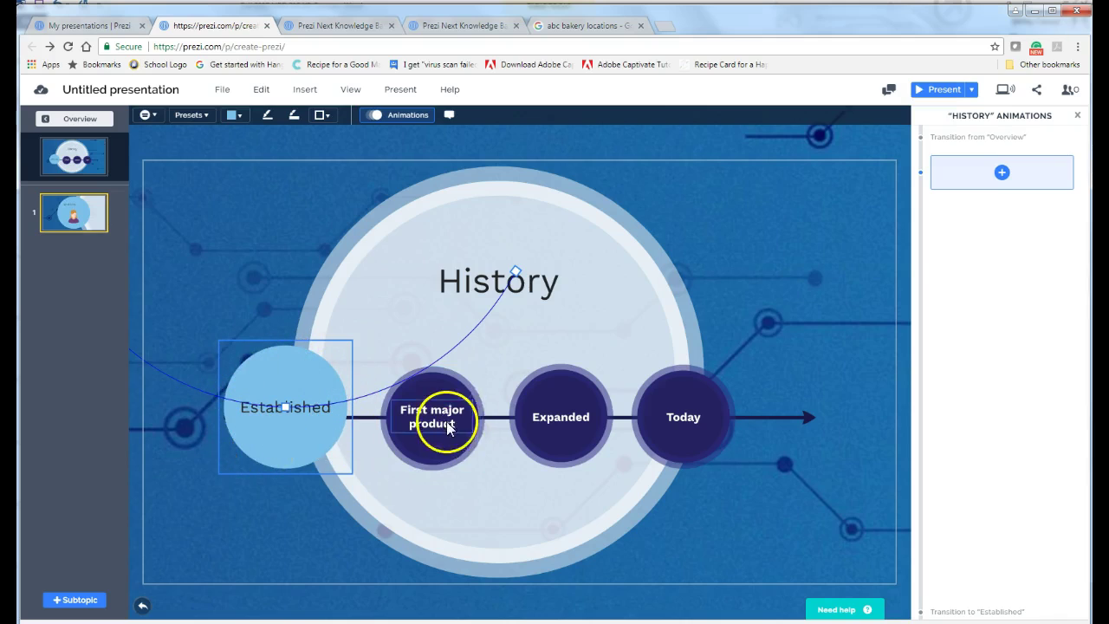
left_click(324, 116)
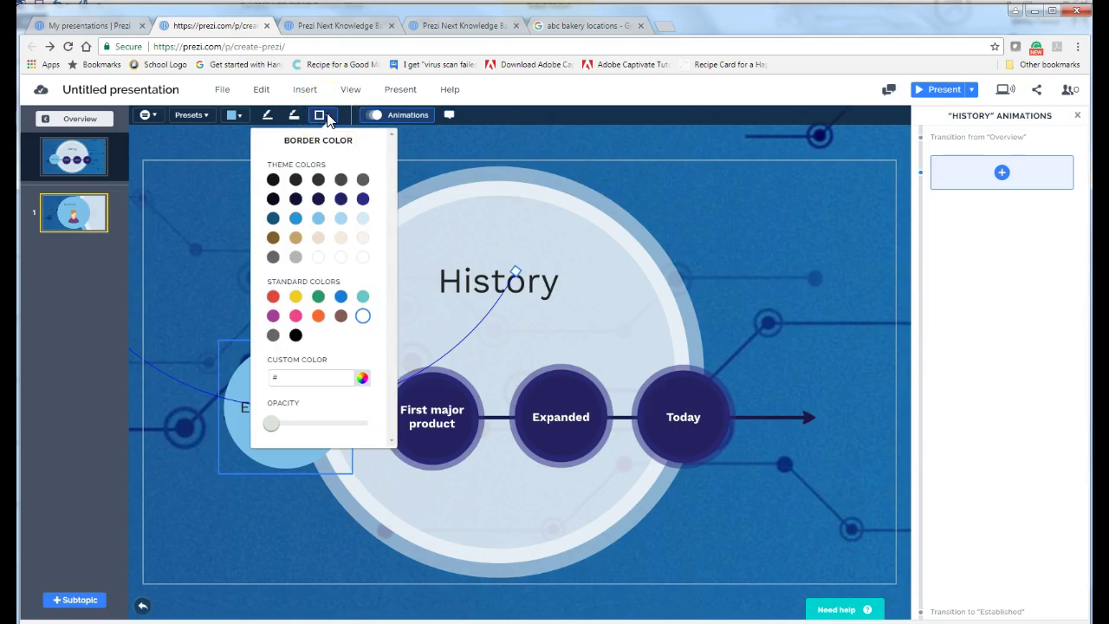
left_click(342, 199)
left_click(456, 159)
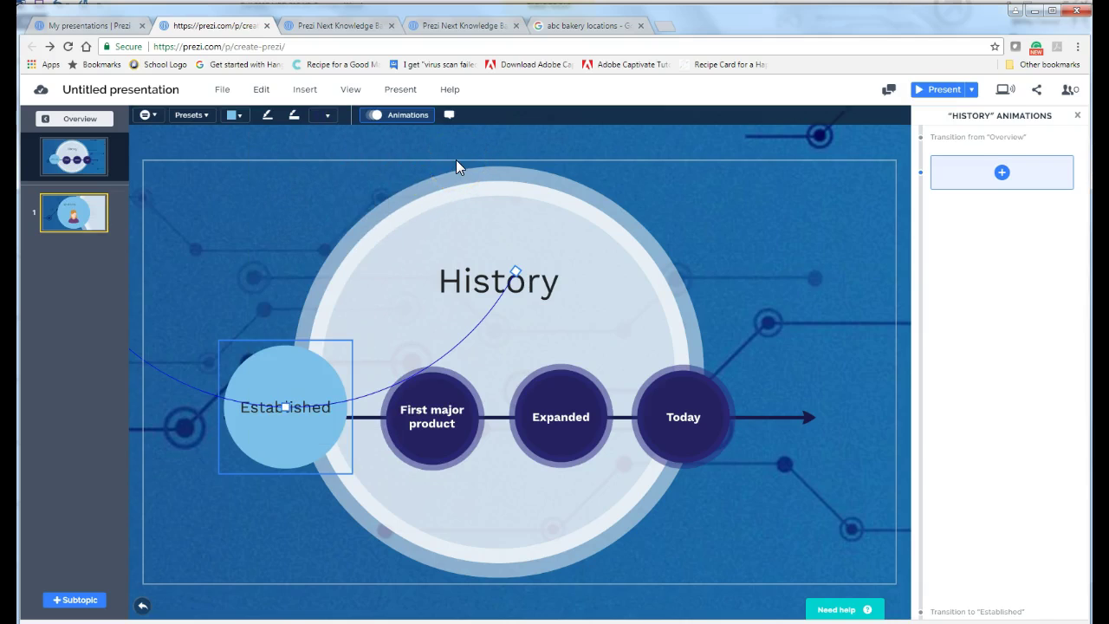
- Fill the Established circle with the dark purple theme colour matching the other timeline circles, and reopen the subtopic
left_click(240, 115)
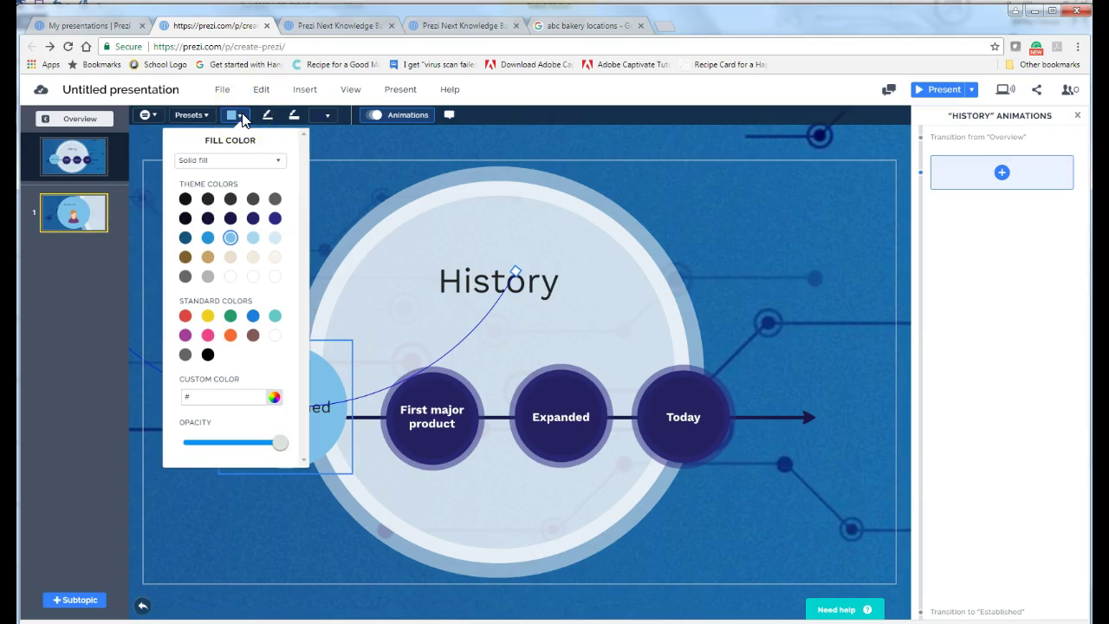
left_click(253, 219)
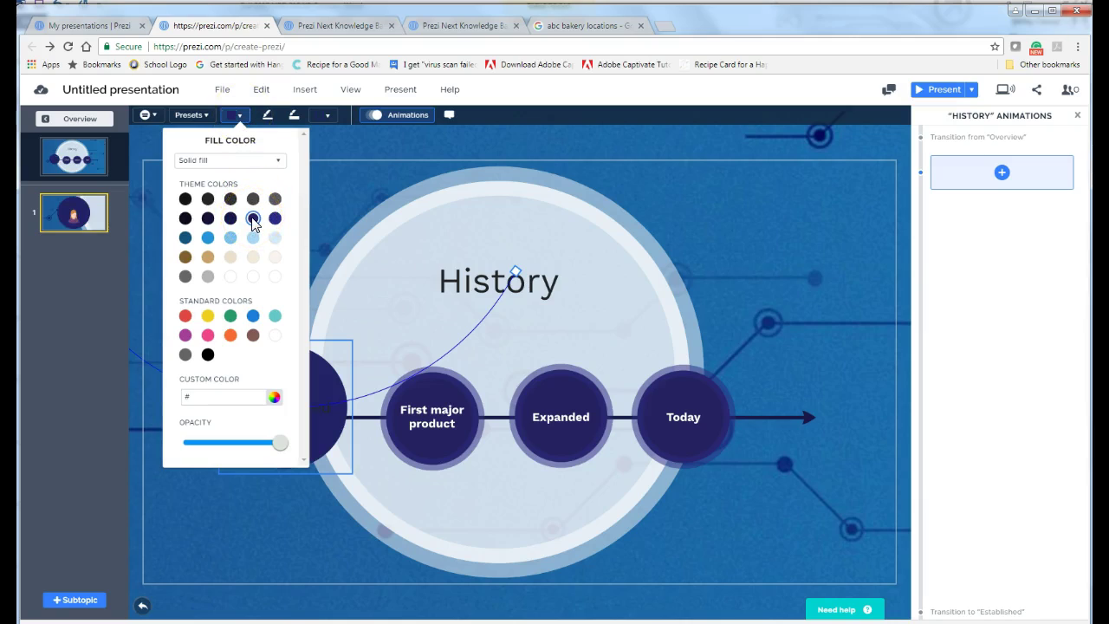
left_click(360, 147)
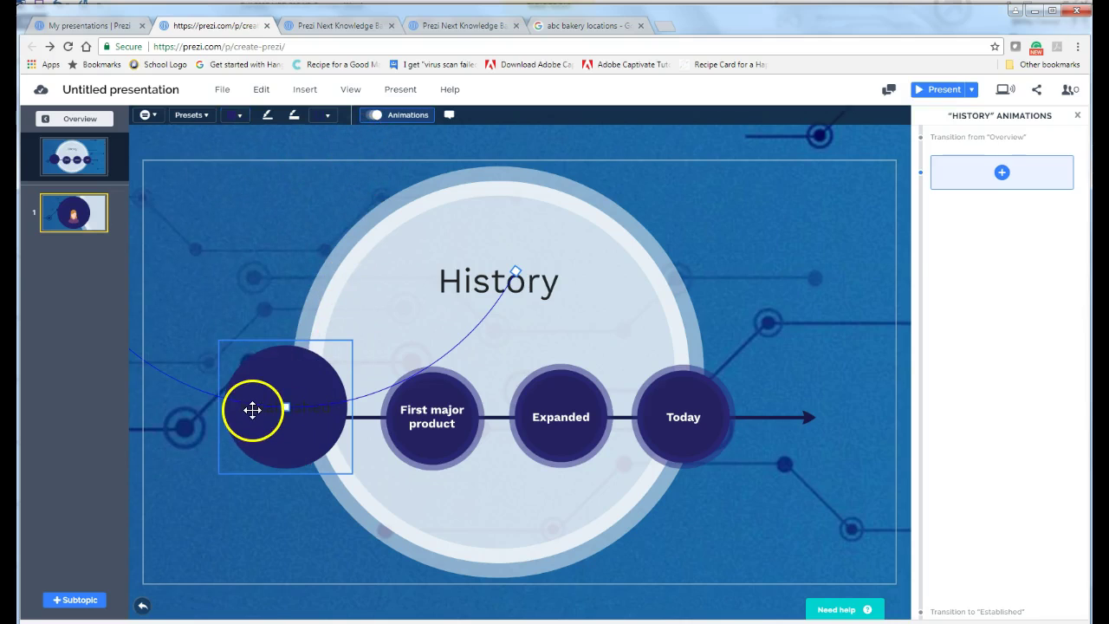
left_click(253, 408)
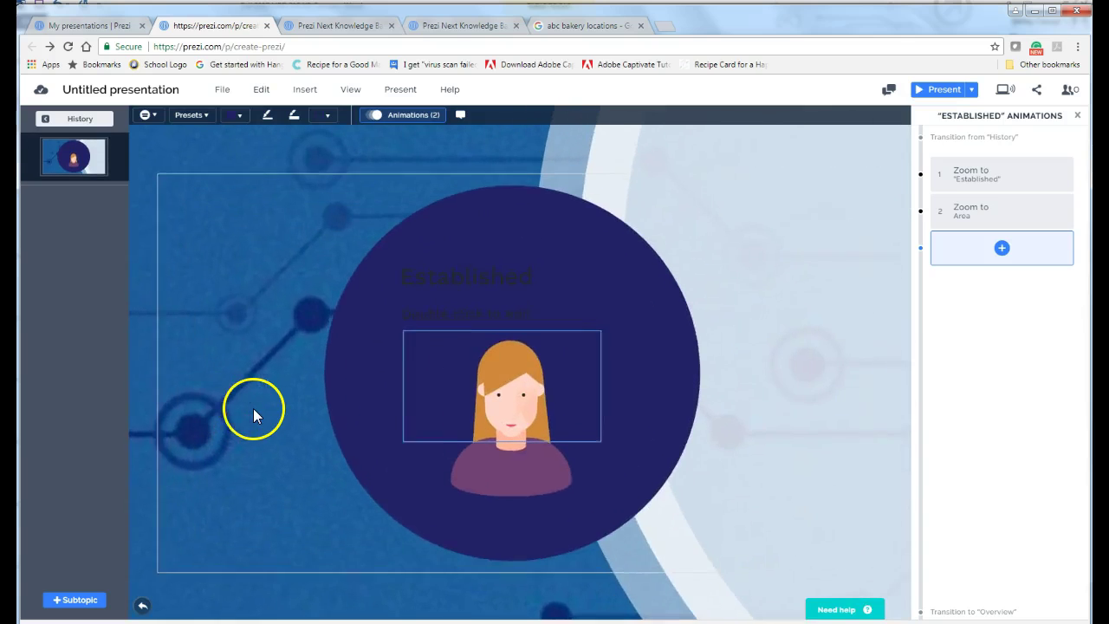
- Change the Established title's text colour to the standard white and return to the History topic
left_click(456, 270)
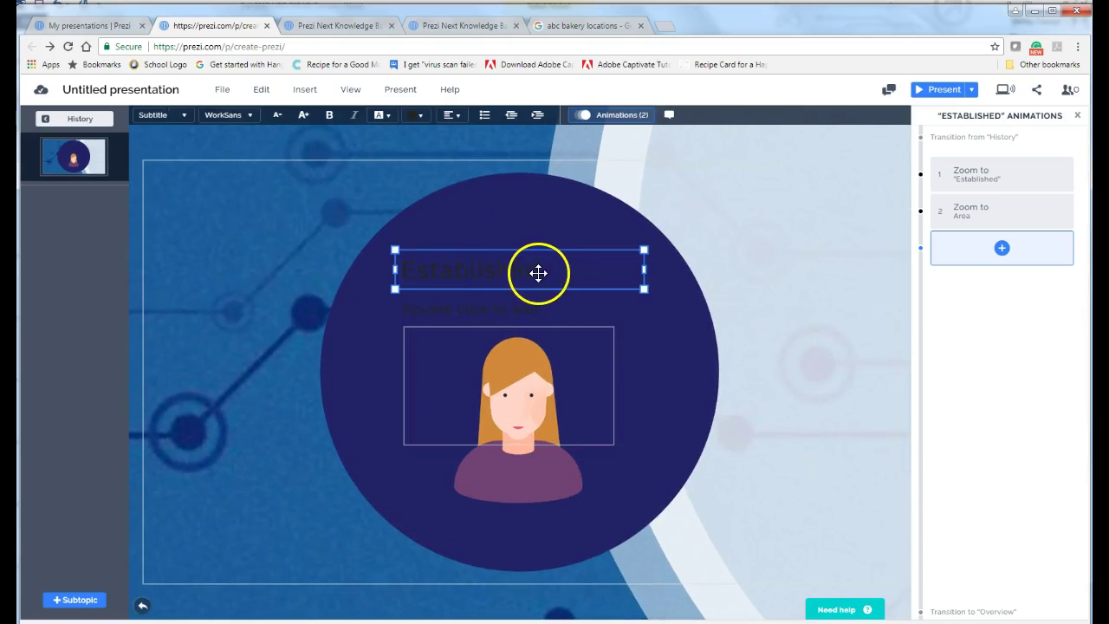
double_click(405, 270)
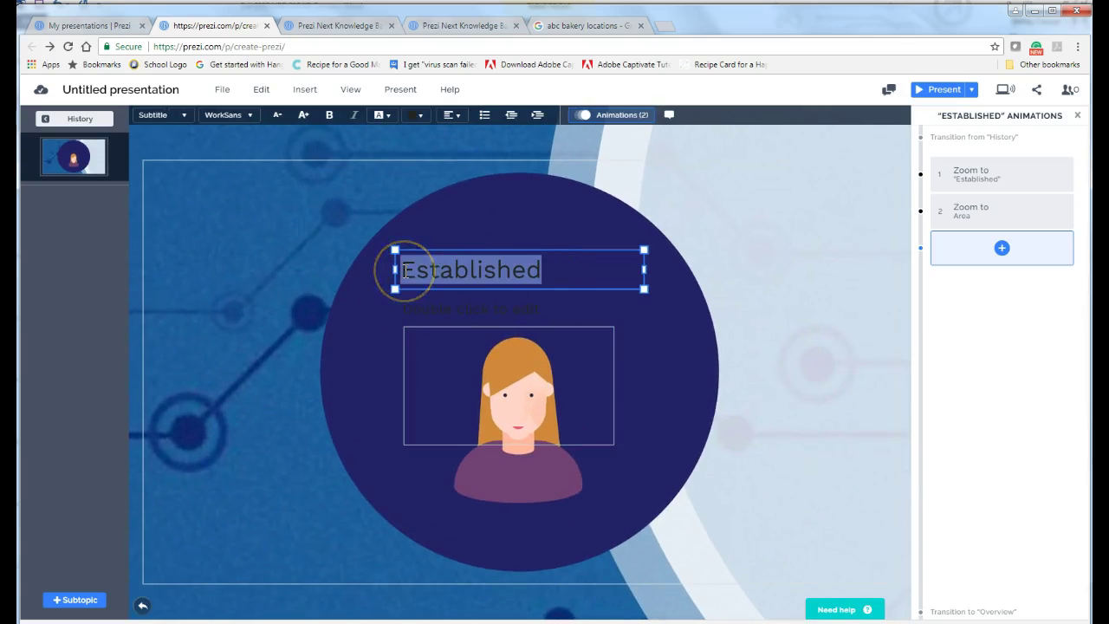
left_click(387, 114)
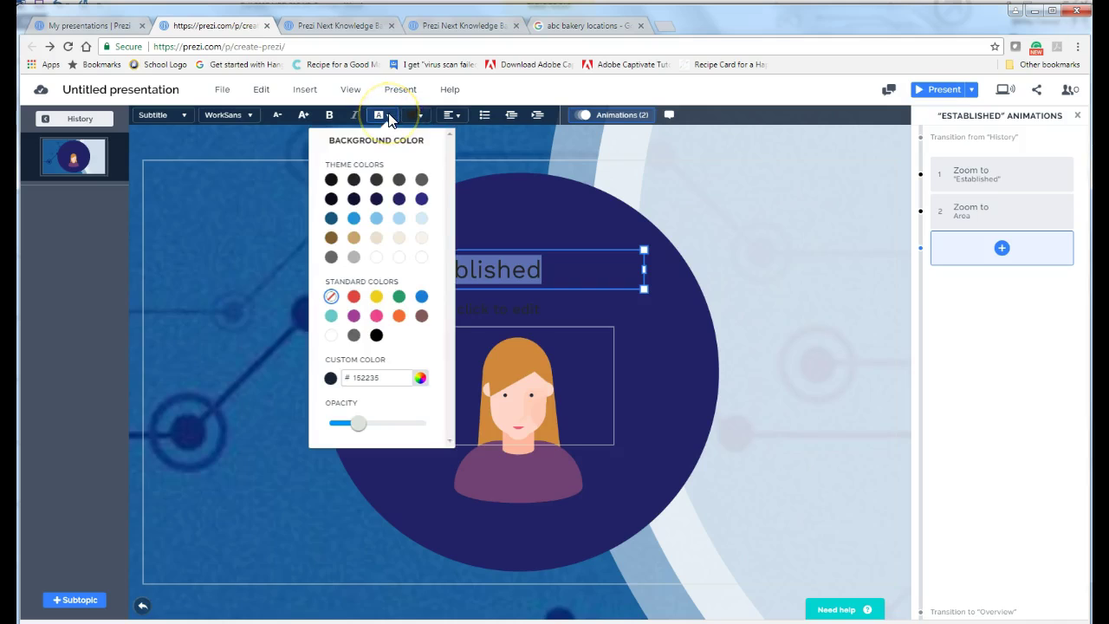
left_click(390, 119)
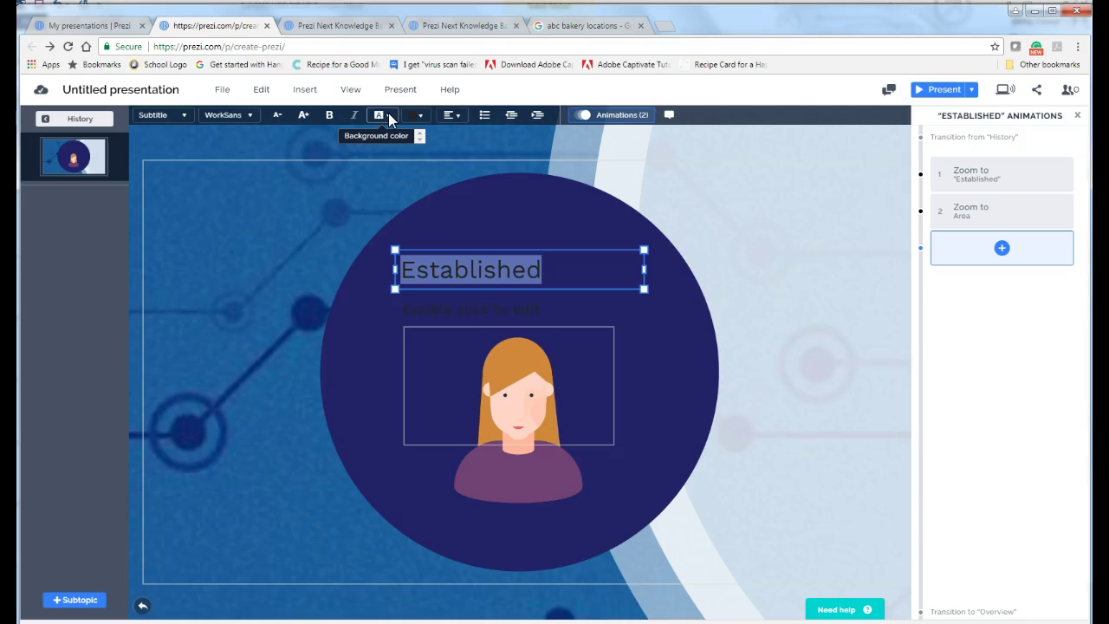
left_click(423, 119)
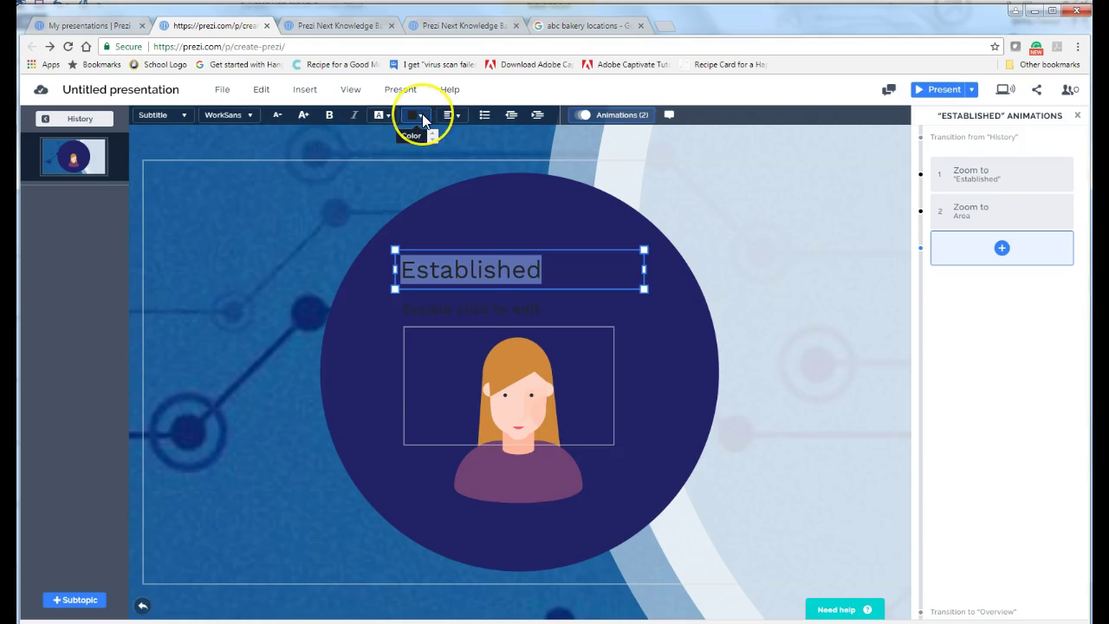
left_click(422, 117)
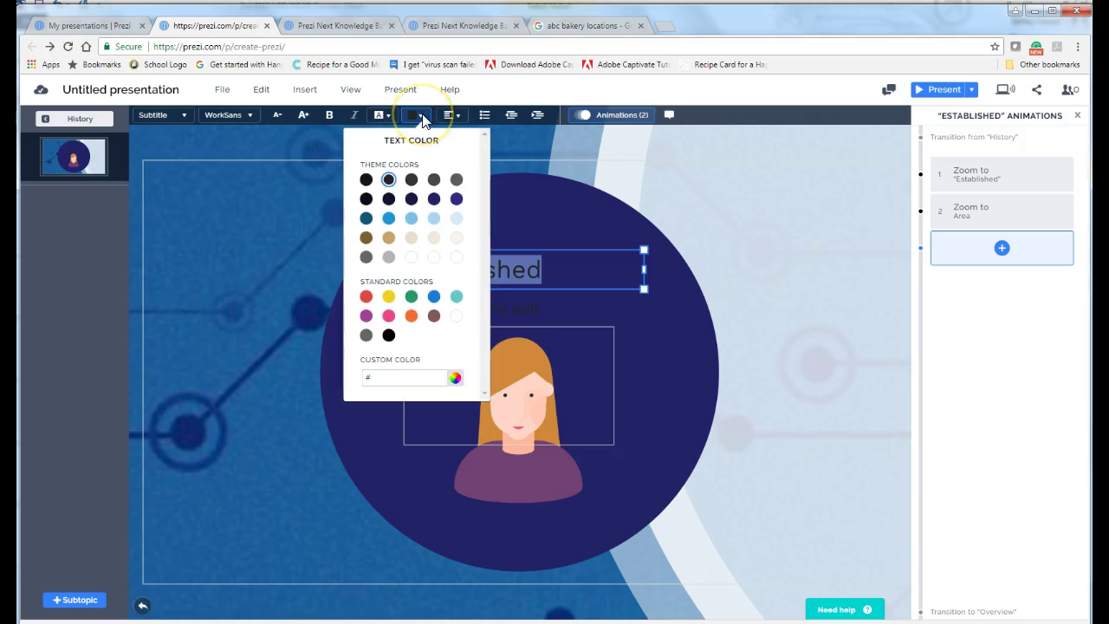
left_click(457, 317)
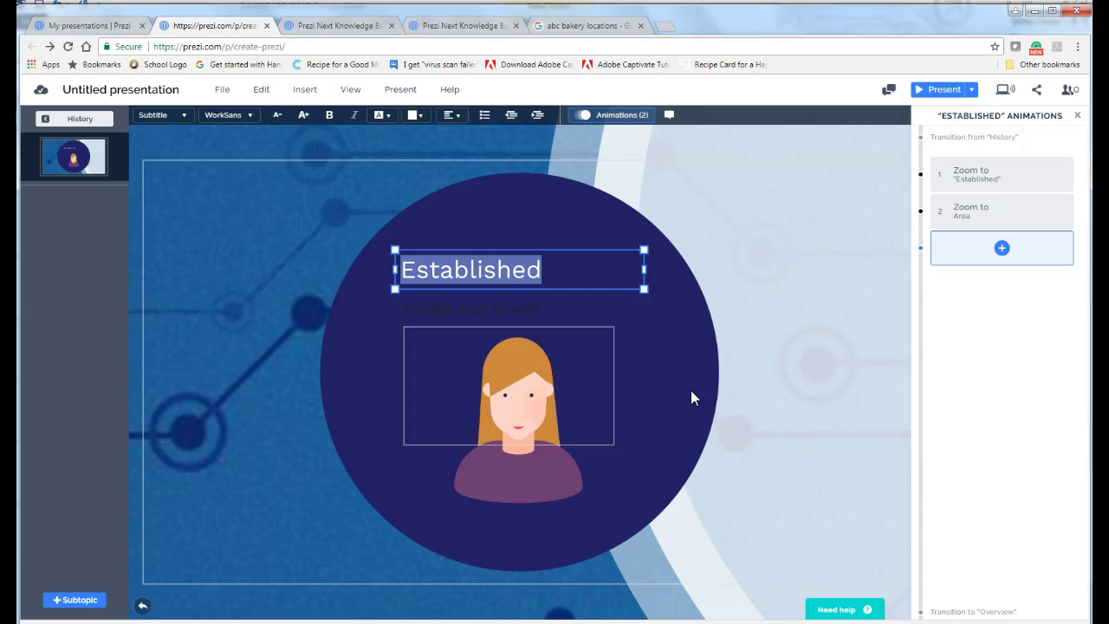
left_click(811, 335)
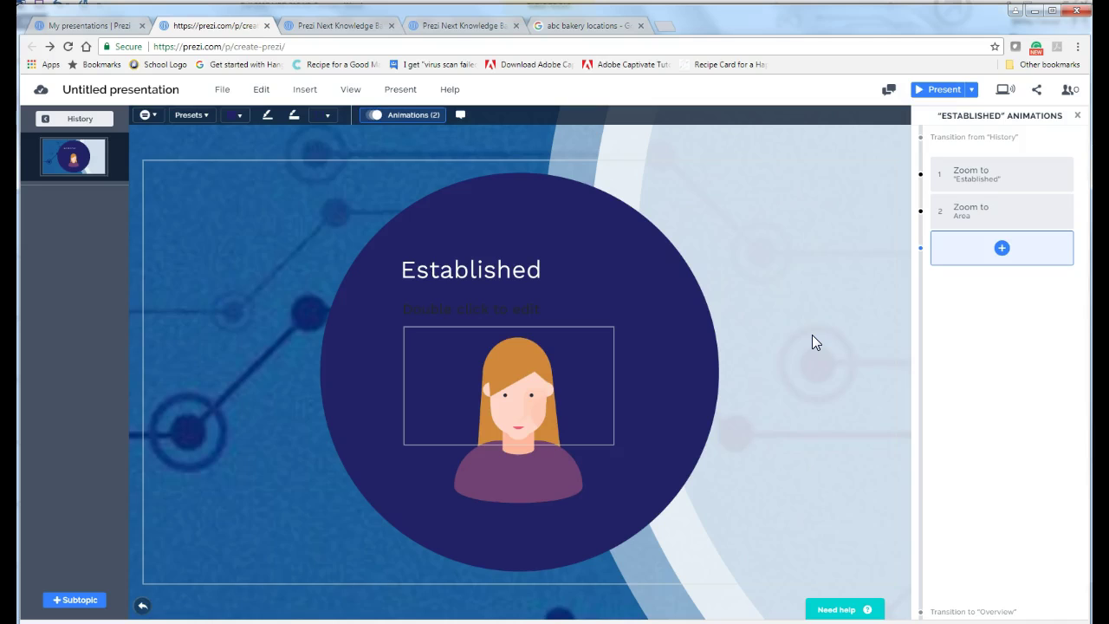
left_click(78, 121)
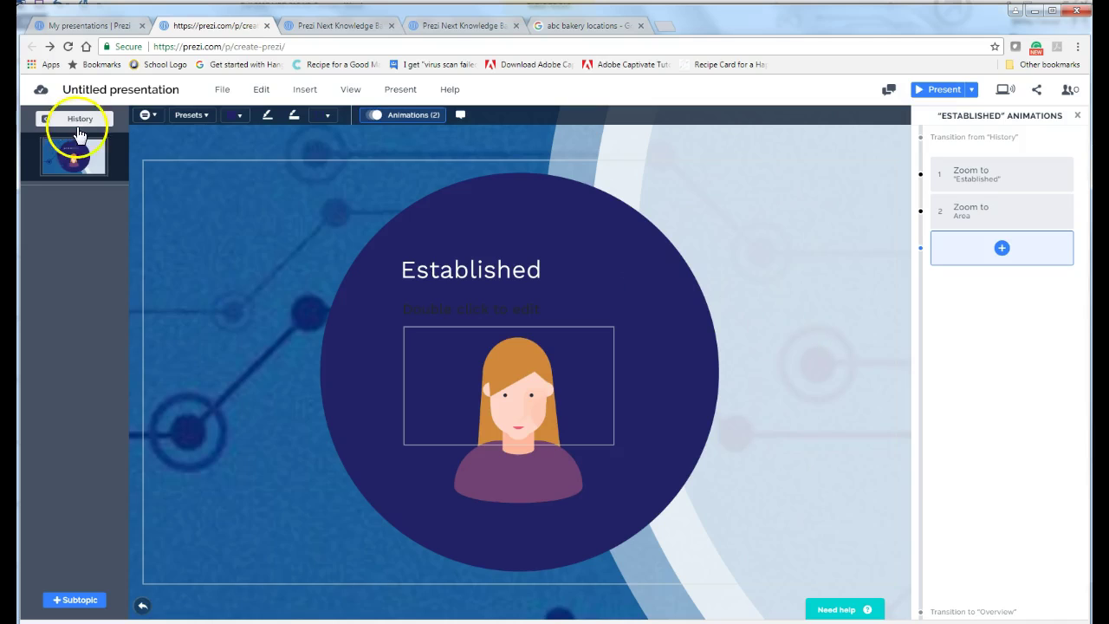